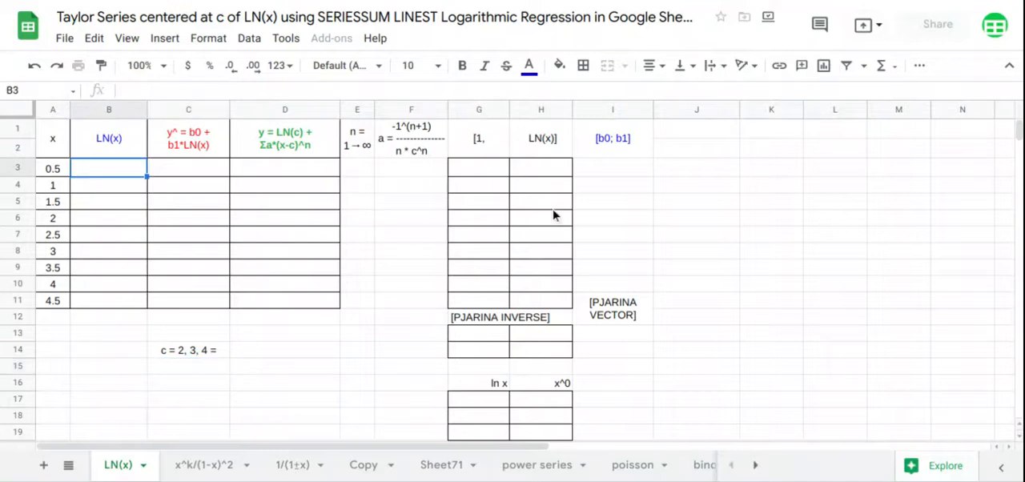
- Fill the LN(x) column from B3 with =ARRAYFORMULA(LN(A3:A11))
{"action": "type", "text": "="}
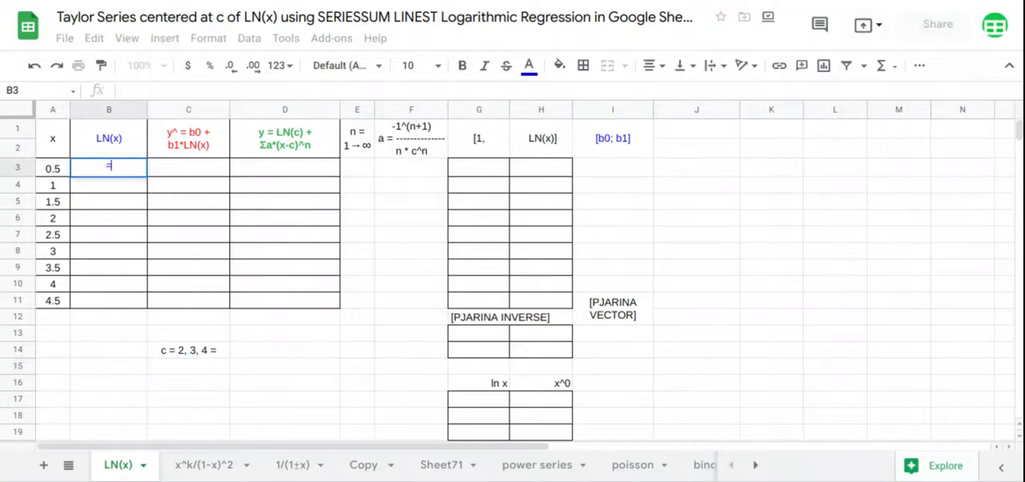
{"action": "type", "text": "ARRAYFORMULA(LN("}
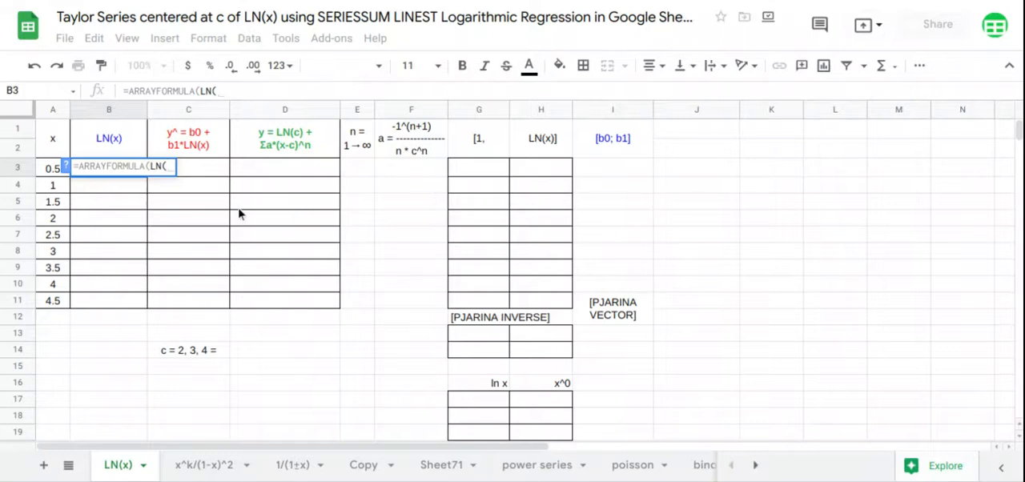
{"action": "left_click_drag", "start_coordinate": [58, 171], "coordinate": [51, 301]}
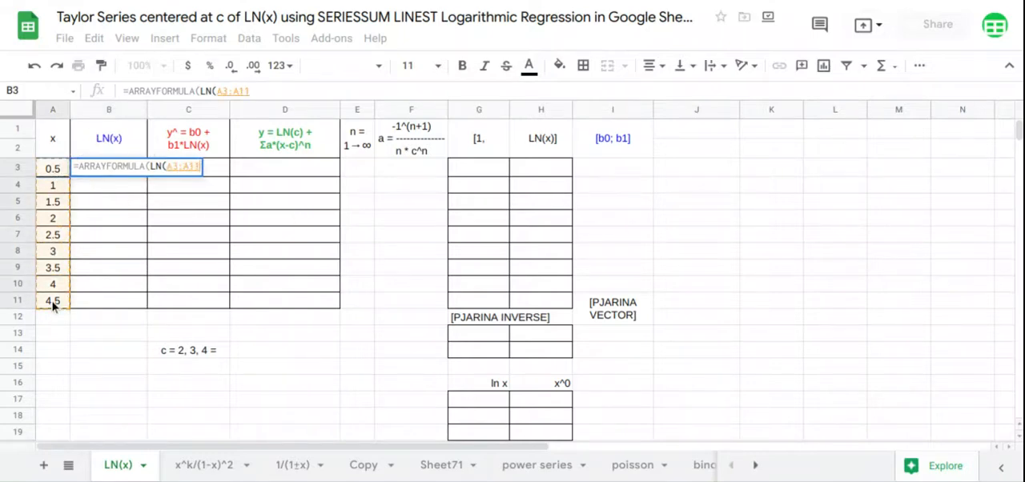
{"action": "key", "text": "Return"}
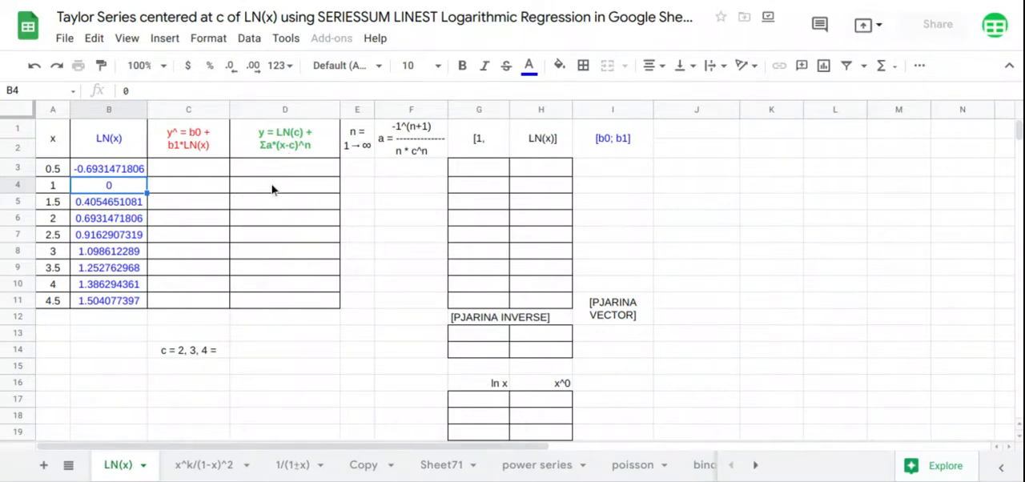
- Add list-of-items data validation with 2,3,4 to cell C15 and choose 2 as the value of c
{"action": "left_click", "coordinate": [213, 368]}
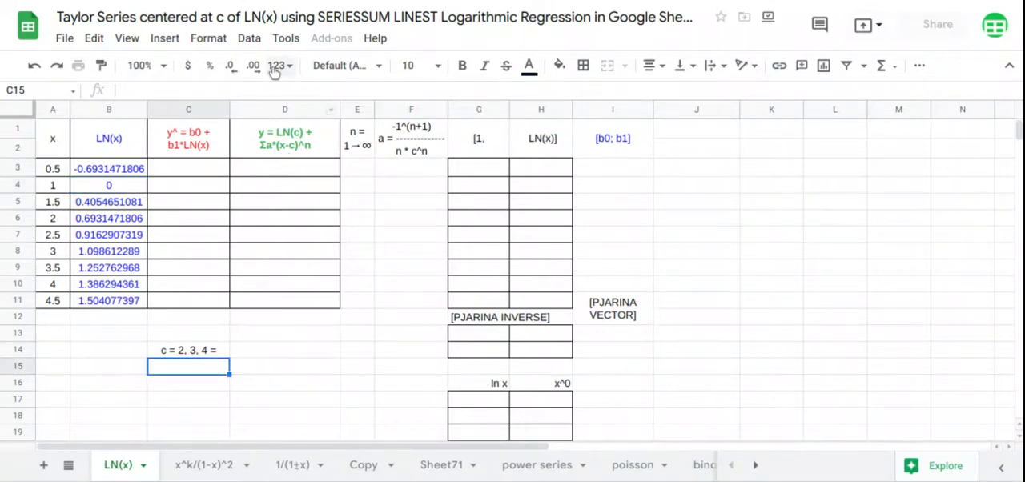
{"action": "left_click", "coordinate": [227, 45]}
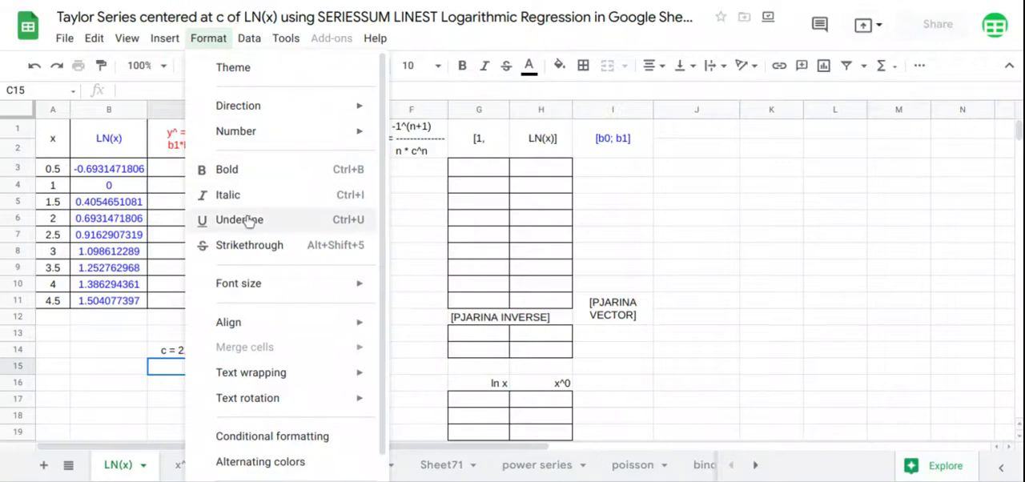
{"action": "left_click", "coordinate": [247, 39]}
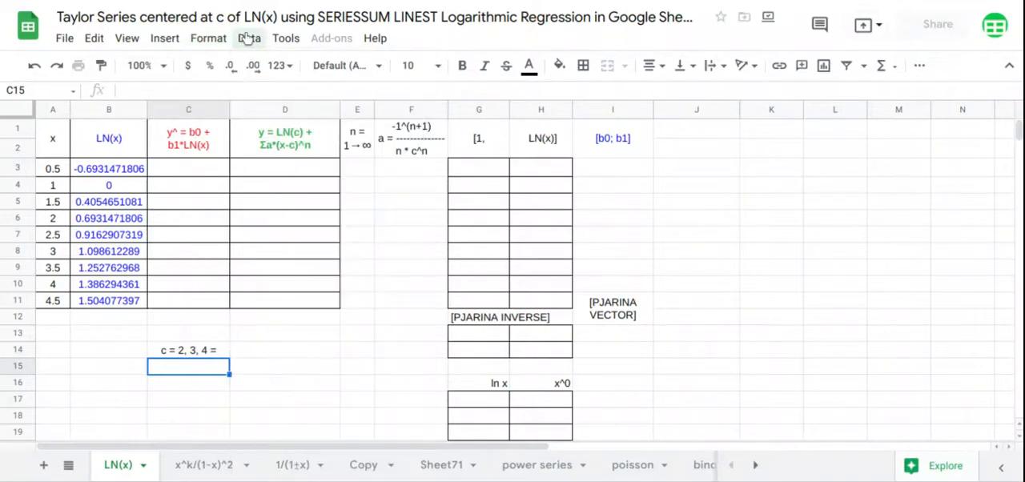
{"action": "left_click", "coordinate": [249, 38]}
{"action": "left_click", "coordinate": [298, 250]}
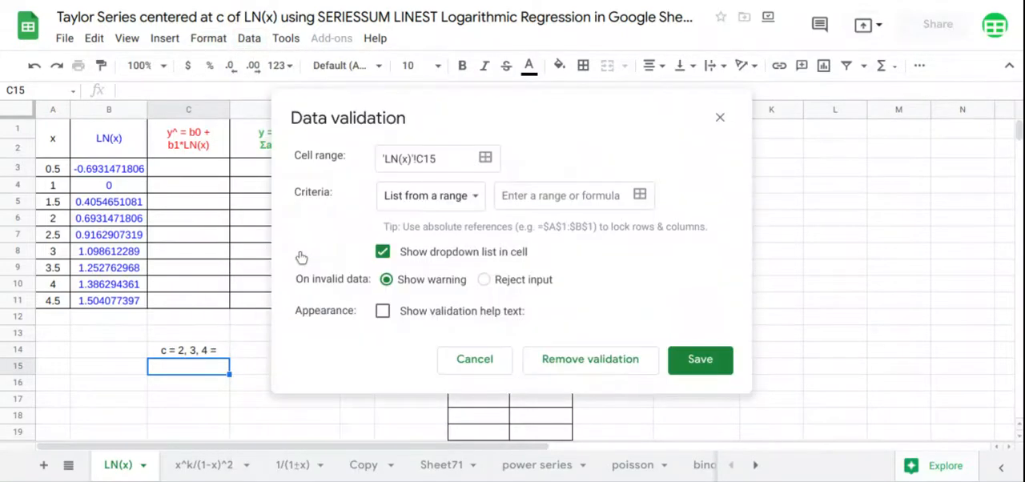
{"action": "left_click", "coordinate": [431, 203]}
{"action": "left_click", "coordinate": [432, 221]}
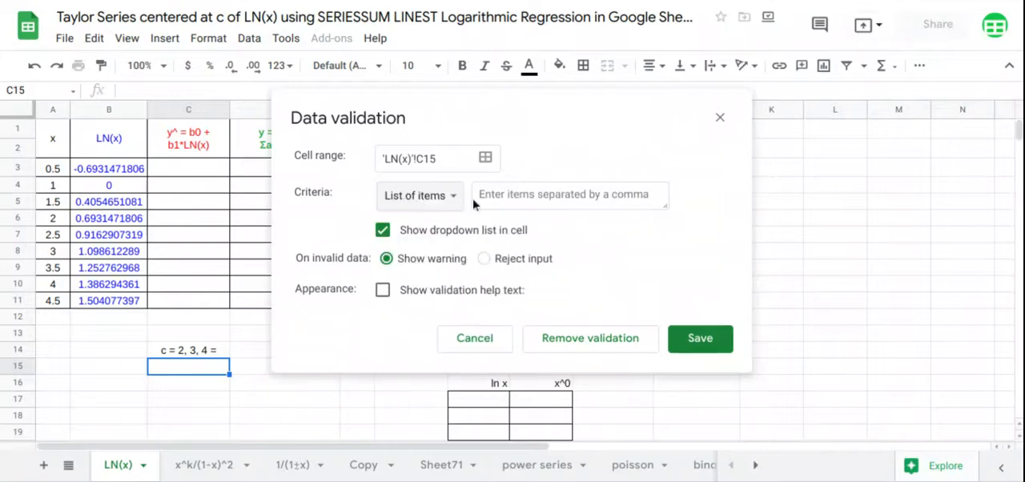
{"action": "left_click", "coordinate": [498, 193]}
{"action": "type", "text": "2,3,4"}
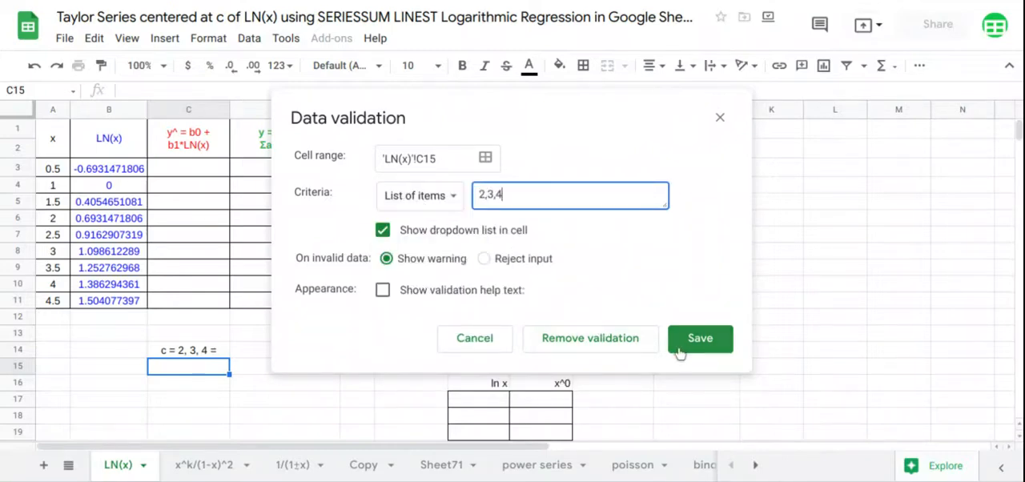
{"action": "left_click", "coordinate": [695, 345]}
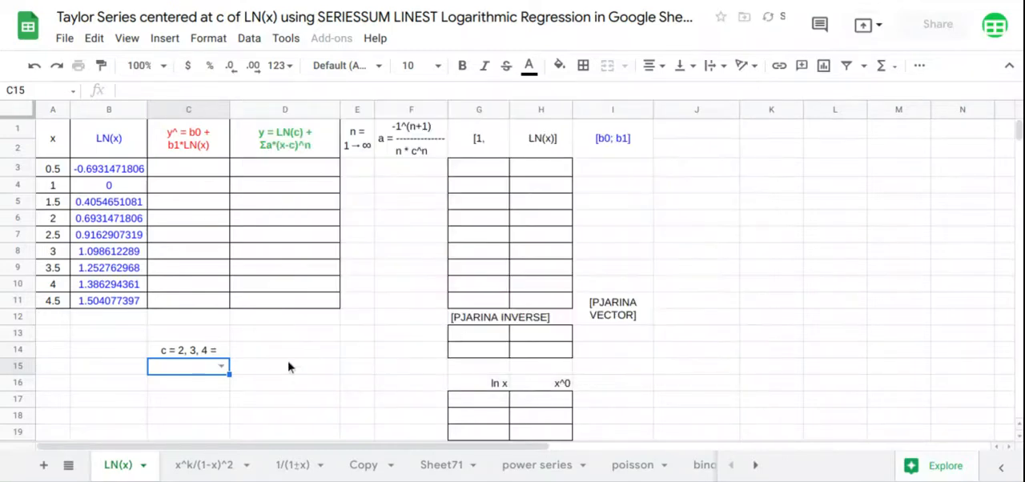
{"action": "left_click", "coordinate": [222, 366]}
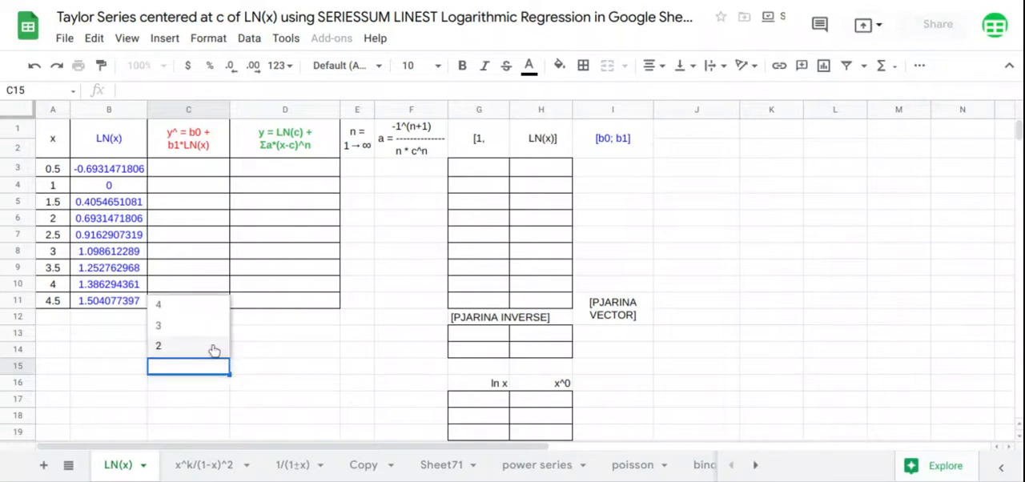
{"action": "left_click", "coordinate": [214, 350]}
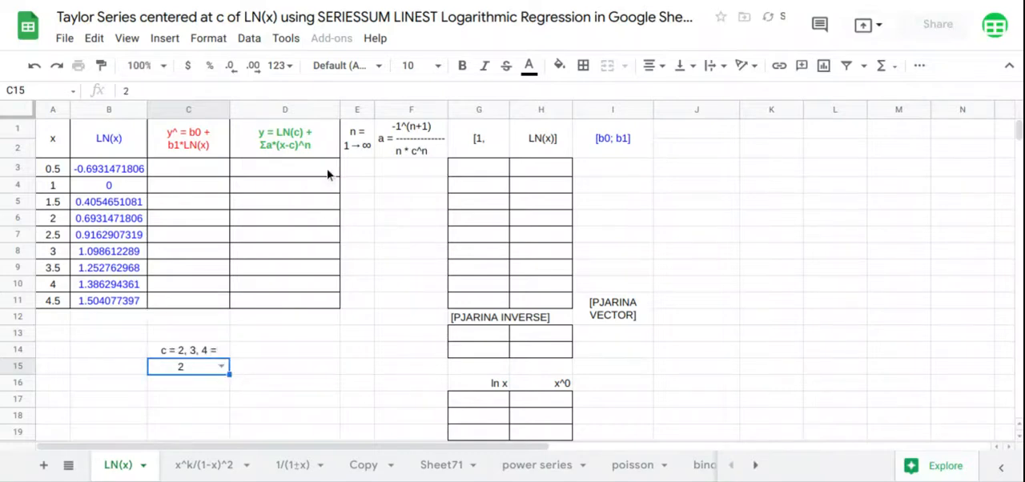
- Enter 1 in E3 as the starting value of the n column
{"action": "left_click", "coordinate": [353, 172]}
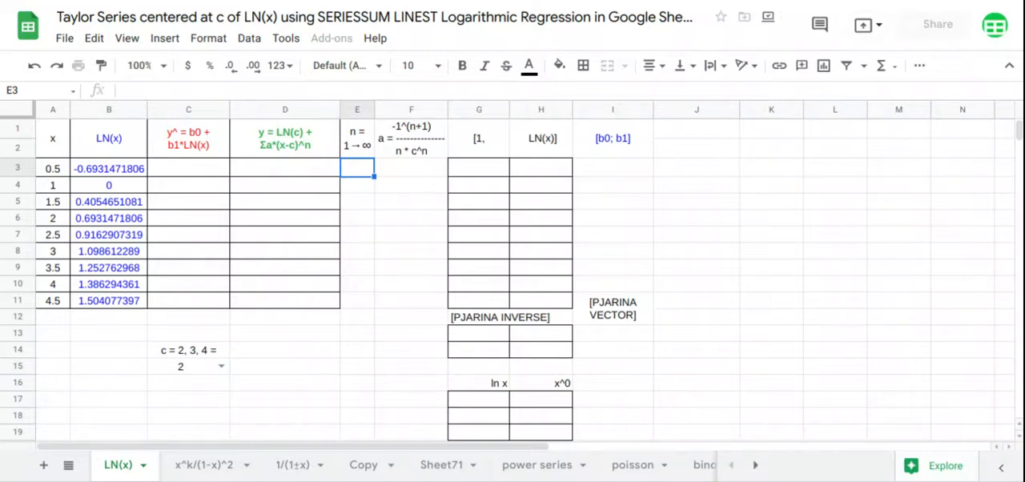
{"action": "type", "text": "1"}
{"action": "key", "text": "Return"}
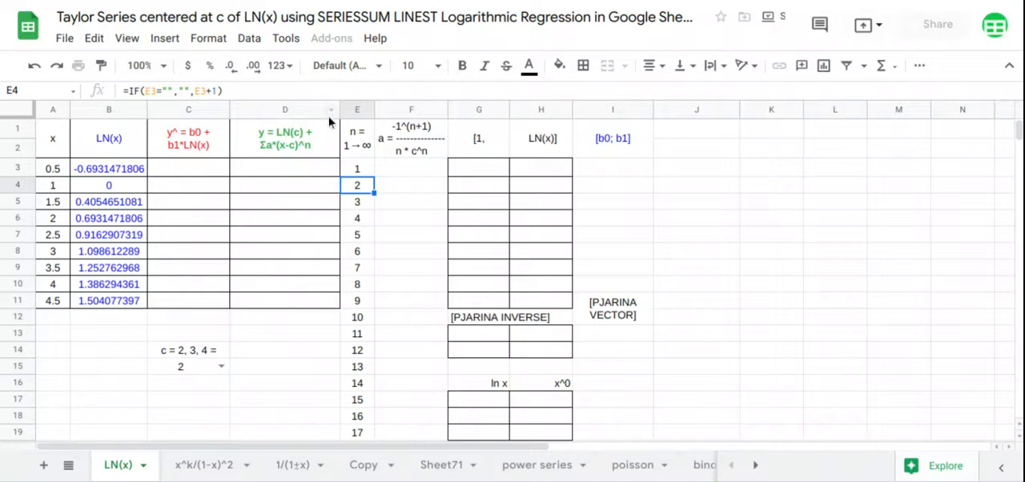
- Calculate the series coefficients a from F3 with =ARRAYFORMULA(-1^(E3:E19+1)/(E3:E19*C15^E3:E19))
{"action": "left_click", "coordinate": [420, 171]}
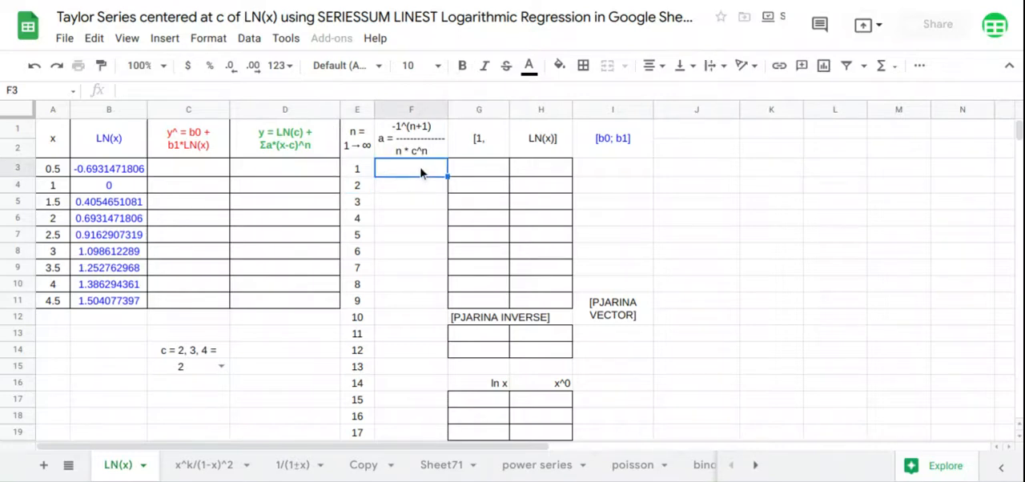
{"action": "type", "text": "=ARRAYFORMULA(-1"}
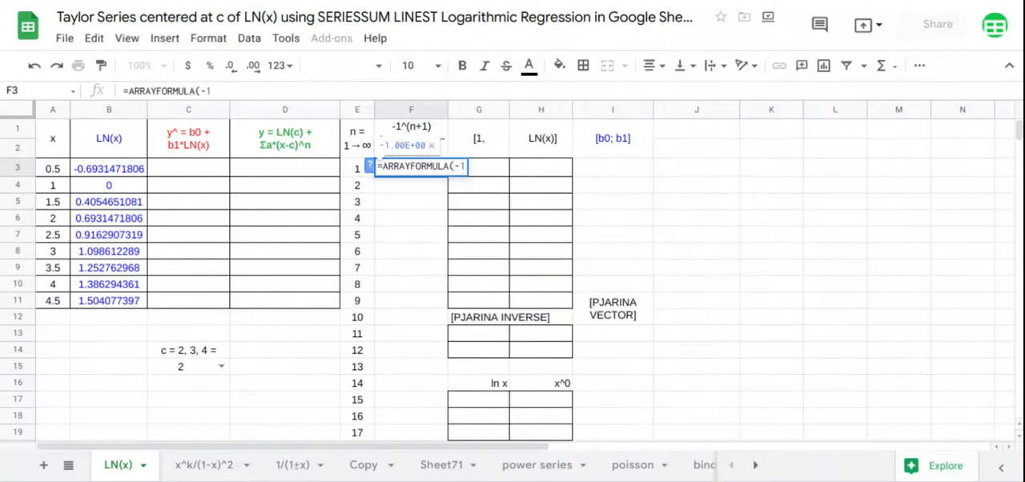
{"action": "type", "text": "^("}
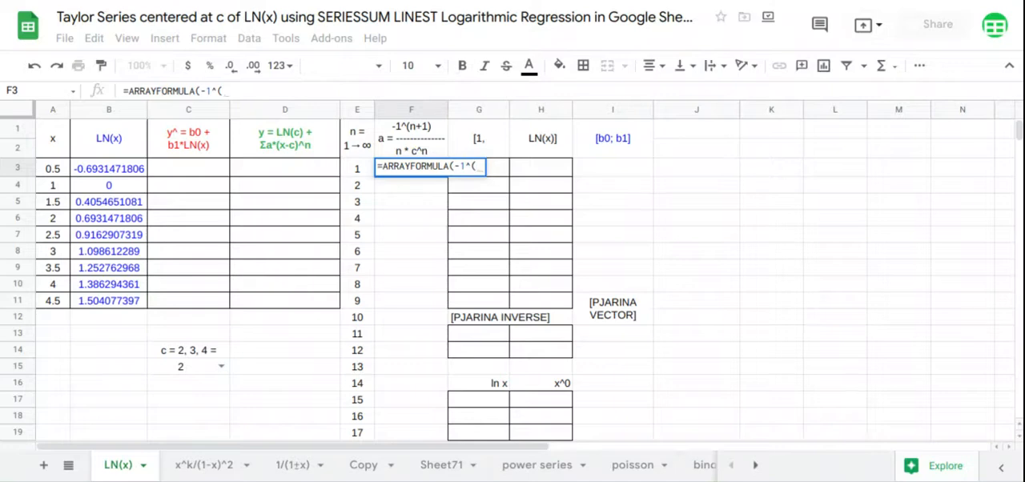
{"action": "left_click_drag", "start_coordinate": [357, 169], "coordinate": [363, 436]}
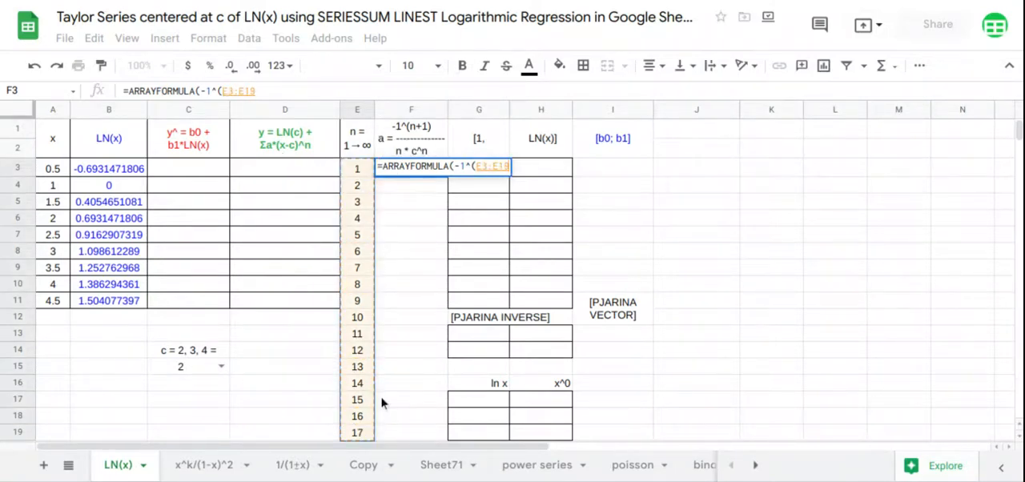
{"action": "type", "text": "+1)"}
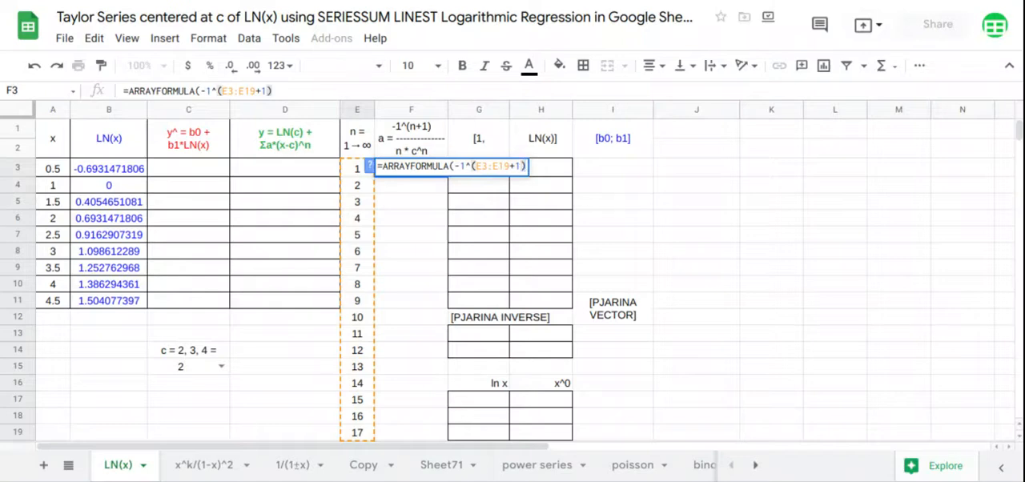
{"action": "type", "text": "/"}
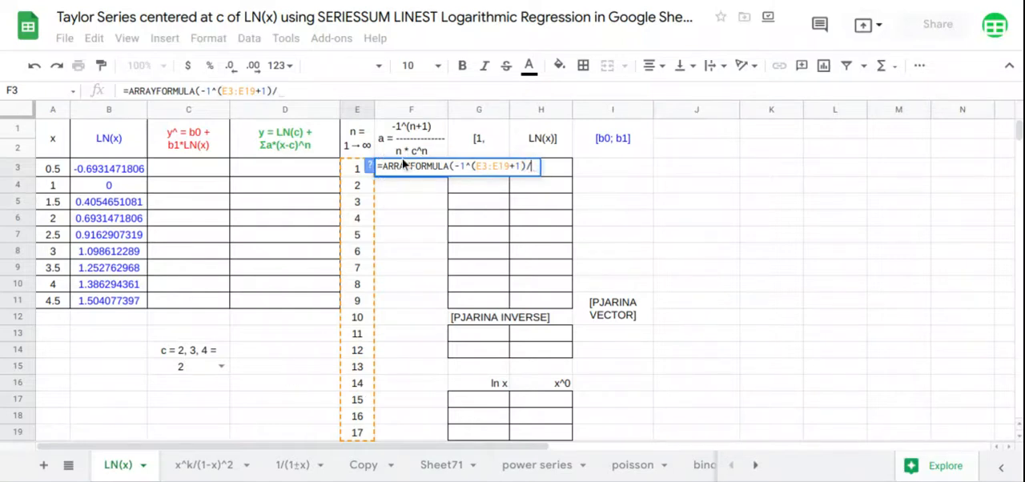
{"action": "type", "text": "("}
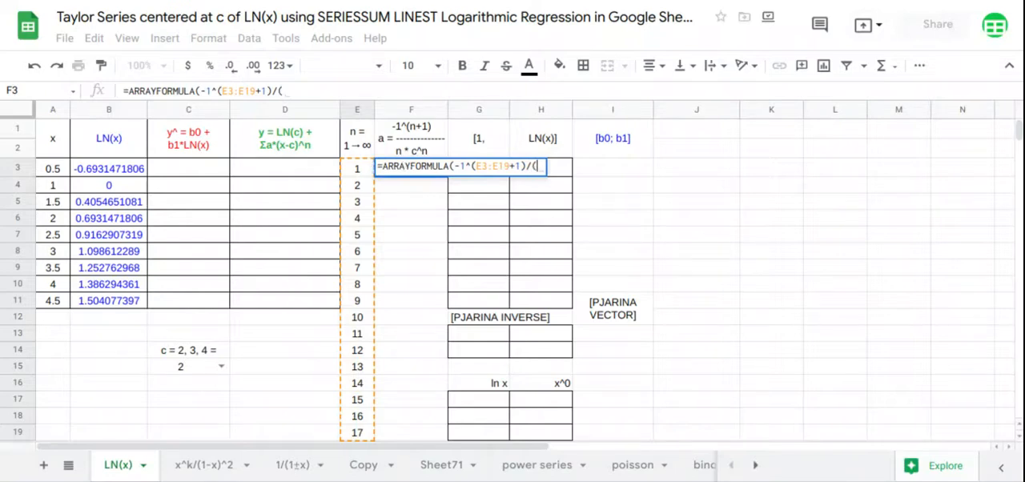
{"action": "left_click_drag", "start_coordinate": [366, 168], "coordinate": [369, 432]}
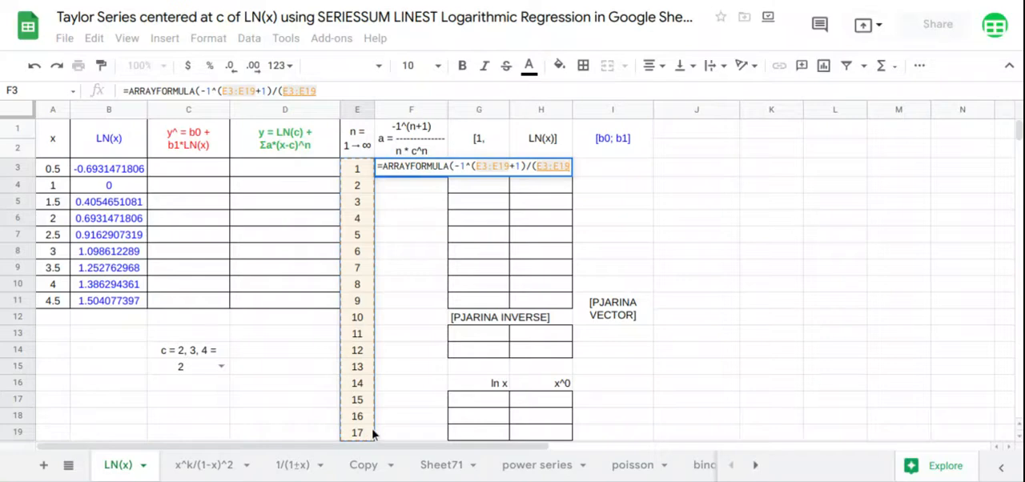
{"action": "type", "text": "*"}
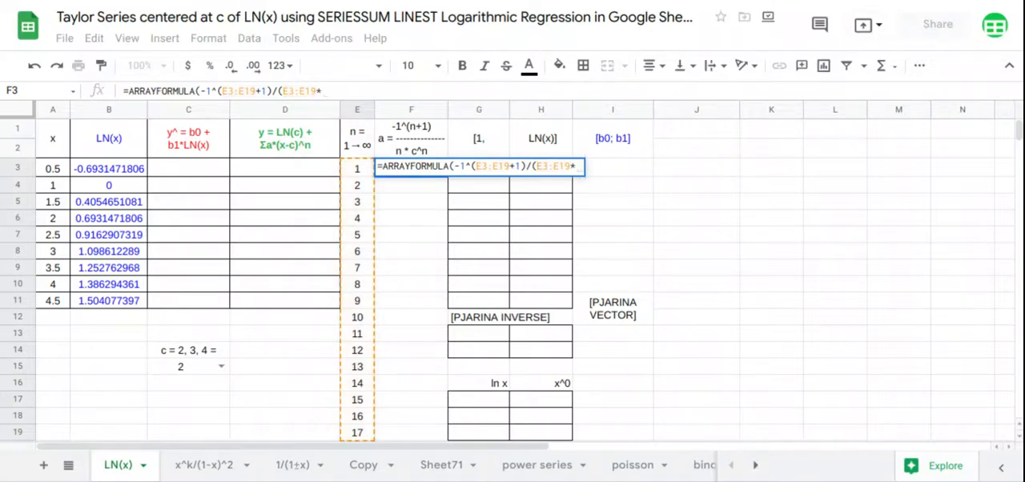
{"action": "left_click", "coordinate": [213, 370]}
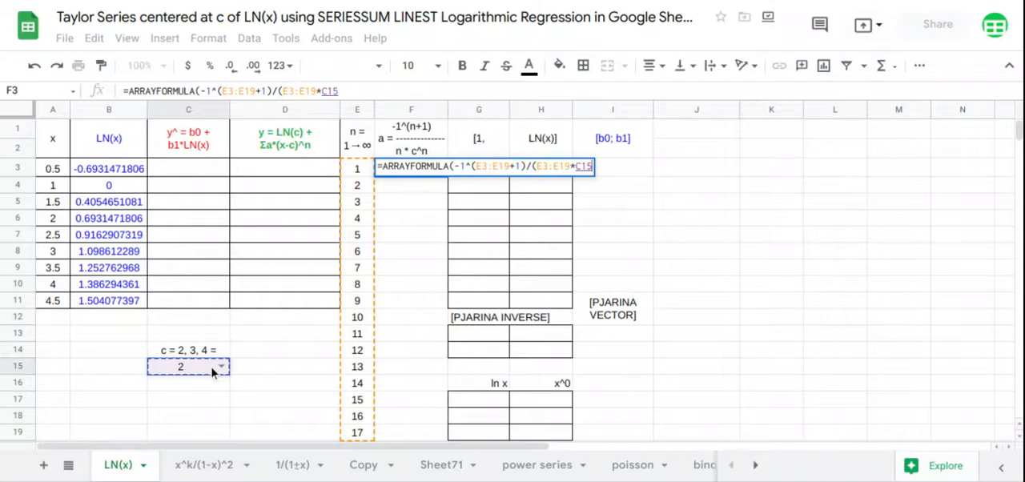
{"action": "type", "text": "^"}
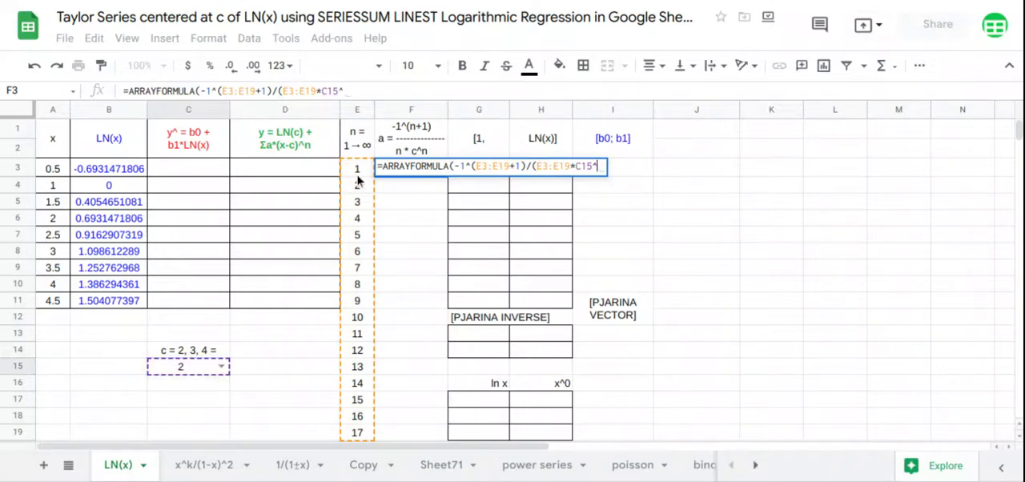
{"action": "left_click_drag", "start_coordinate": [360, 173], "coordinate": [370, 434]}
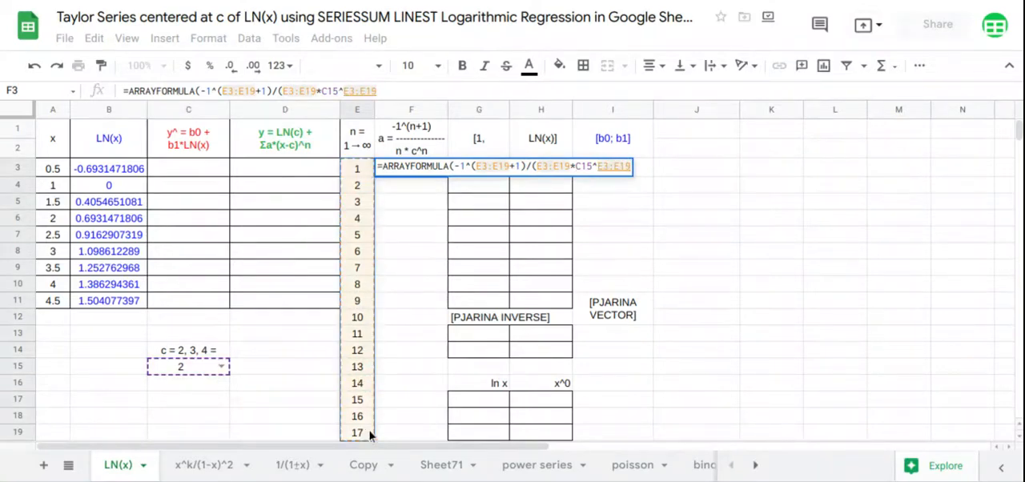
{"action": "key", "text": "Return"}
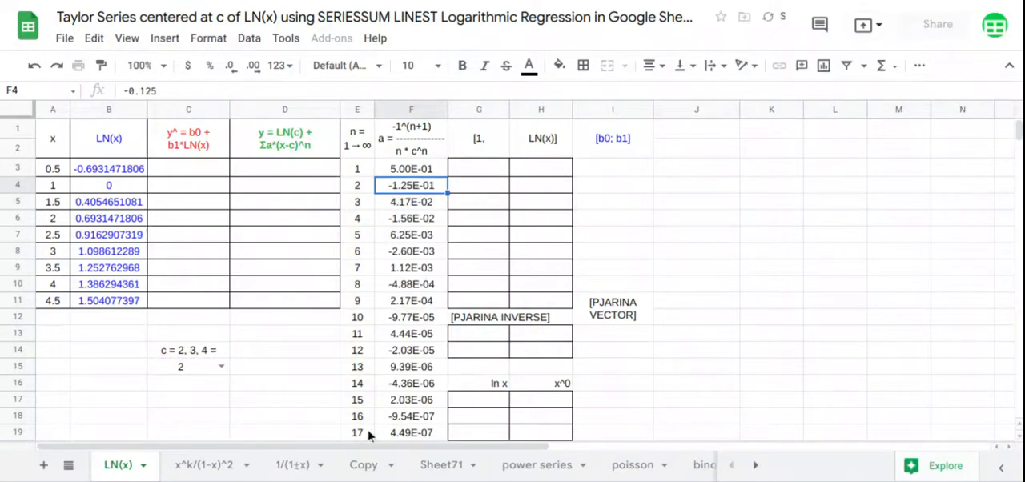
- Calculate the power series sum from D3 with =ARRAYFORMULA(SERIESSUM(A3:A11-C15,1,1,F3:F19))
{"action": "left_click", "coordinate": [264, 173]}
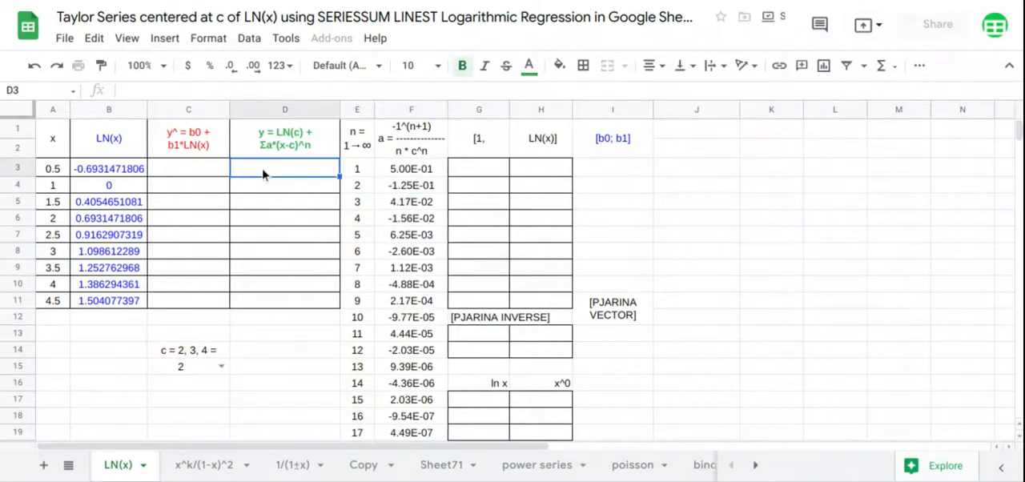
{"action": "type", "text": "=ARRAYFORMULA("}
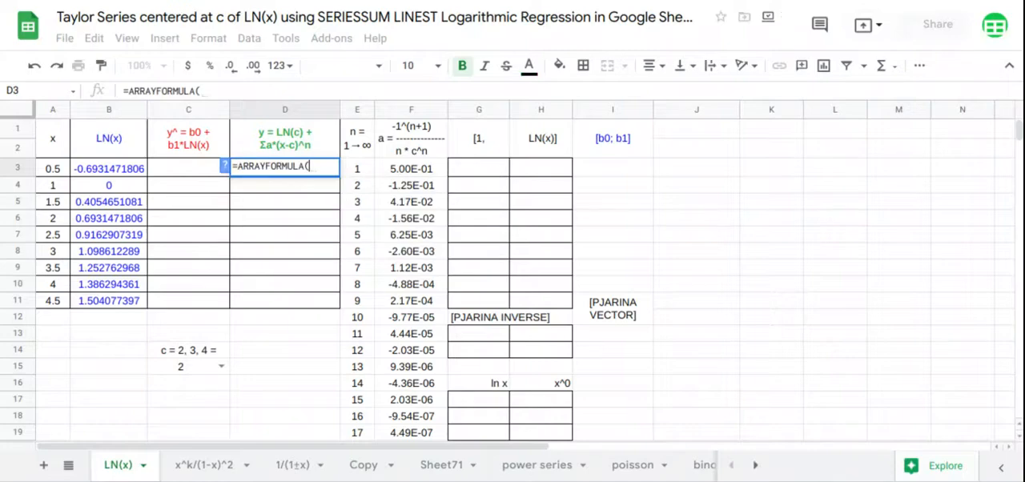
{"action": "type", "text": "SERIESSUM("}
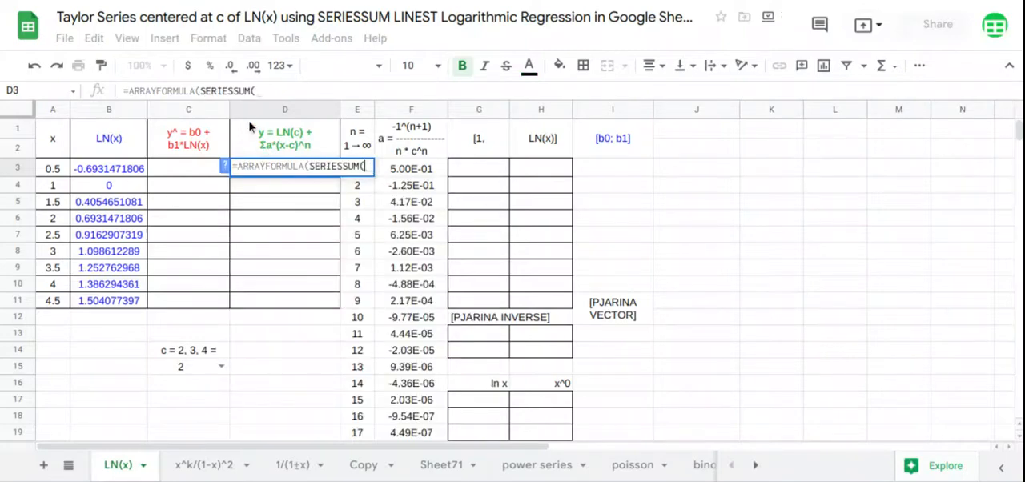
{"action": "left_click_drag", "start_coordinate": [52, 168], "coordinate": [58, 305]}
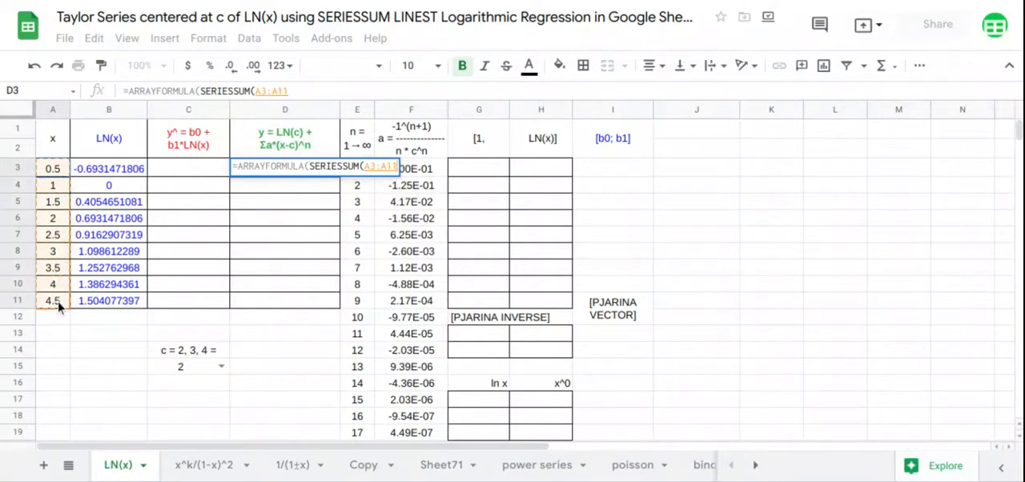
{"action": "type", "text": "-"}
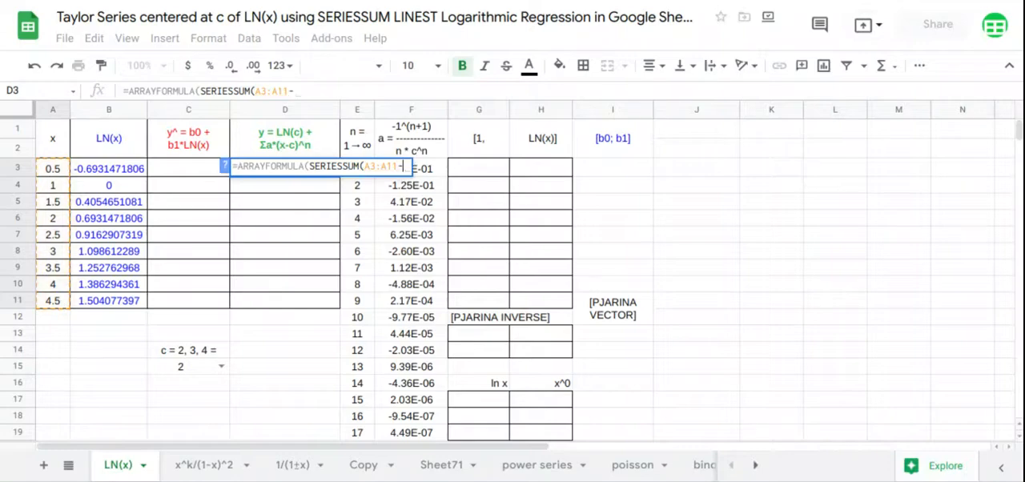
{"action": "left_click", "coordinate": [185, 372]}
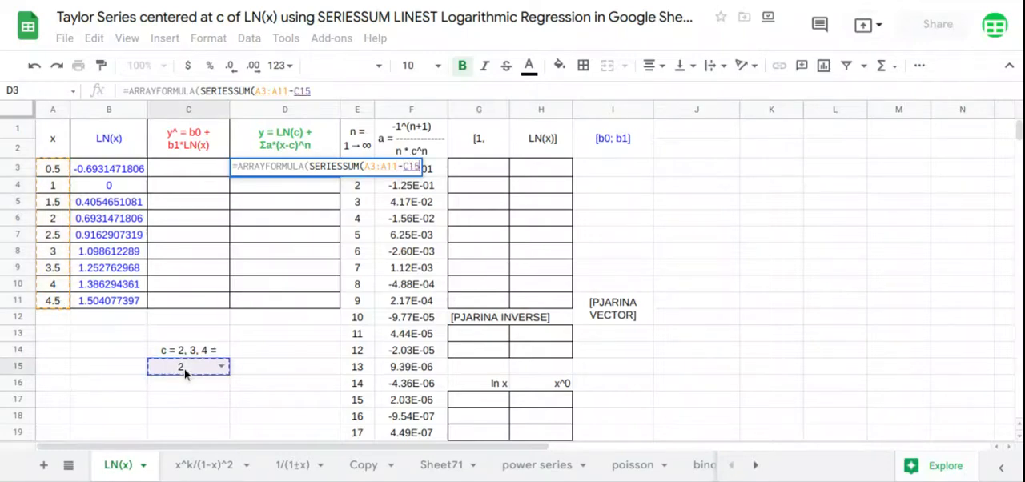
{"action": "type", "text": ","}
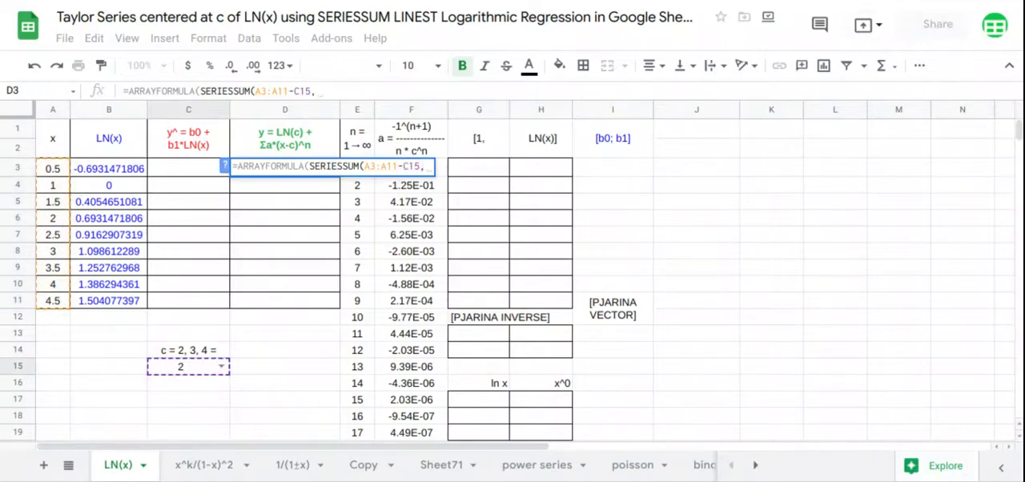
{"action": "type", "text": "1,1,"}
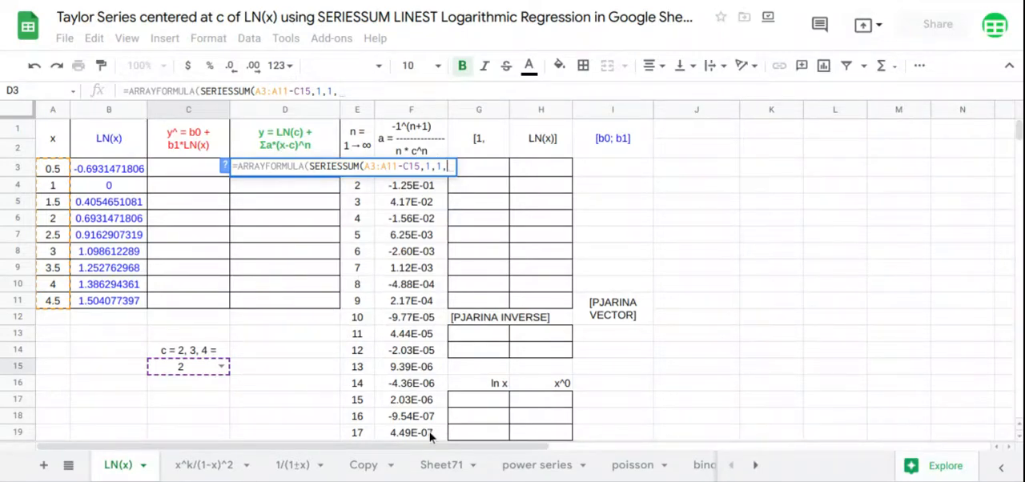
{"action": "left_click_drag", "start_coordinate": [430, 433], "coordinate": [430, 183]}
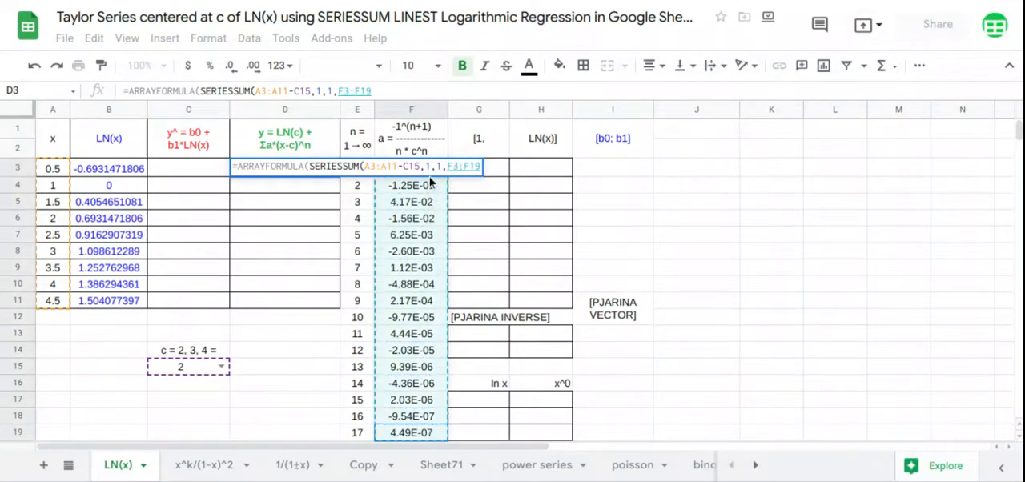
{"action": "key", "text": "Return"}
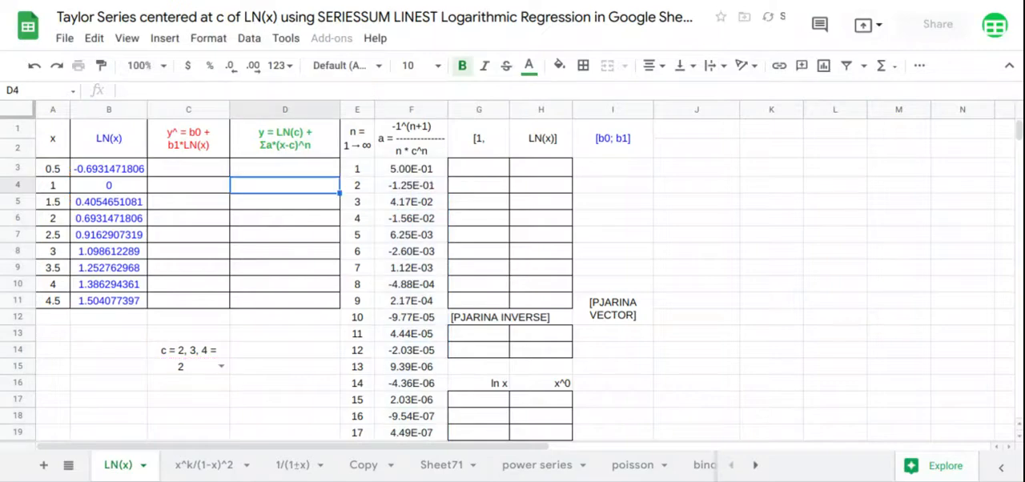
- Add the LN(c) term to the D3 formula, making it =ARRAYFORMULA(LN(C15)+SERIESSUM(A3:A11-C15,1,1,F3:F19))
{"action": "left_click", "coordinate": [269, 172]}
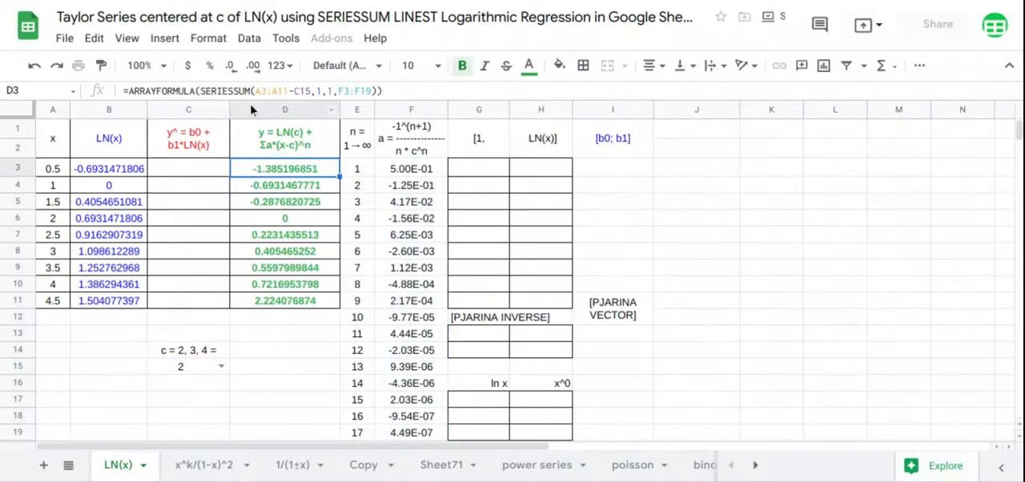
{"action": "left_click", "coordinate": [201, 91]}
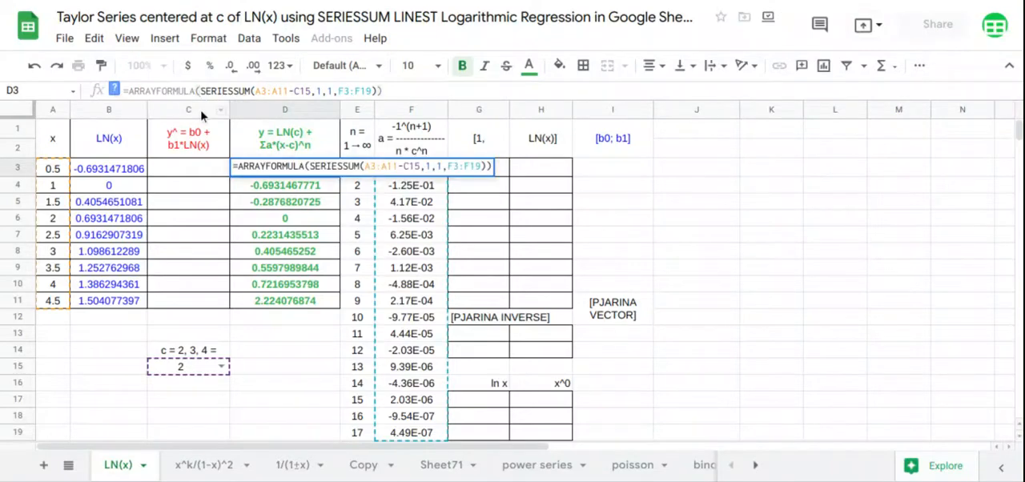
{"action": "type", "text": "+"}
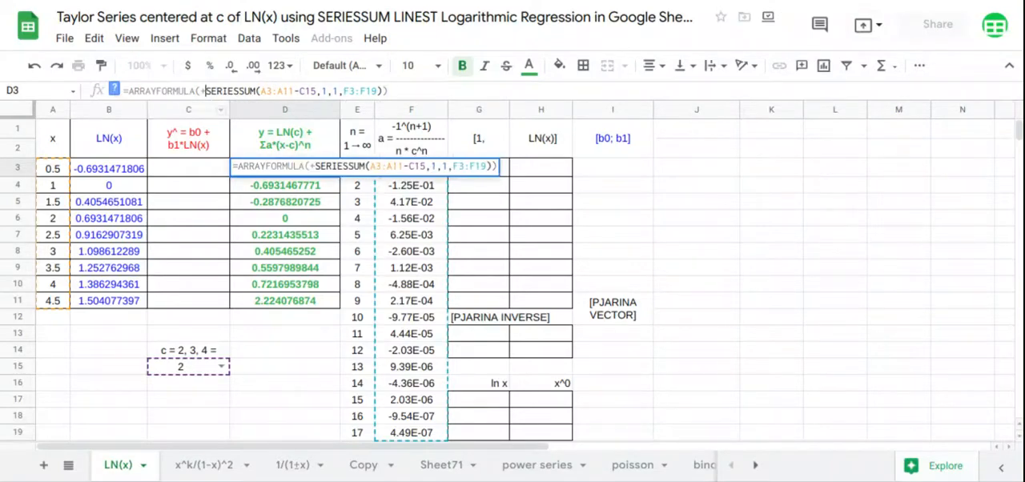
{"action": "type", "text": "LN("}
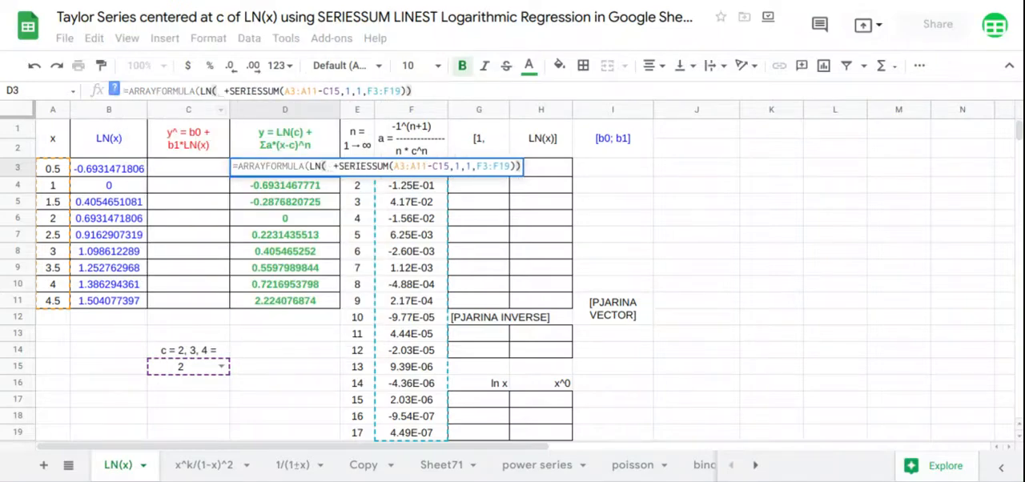
{"action": "left_click", "coordinate": [181, 368]}
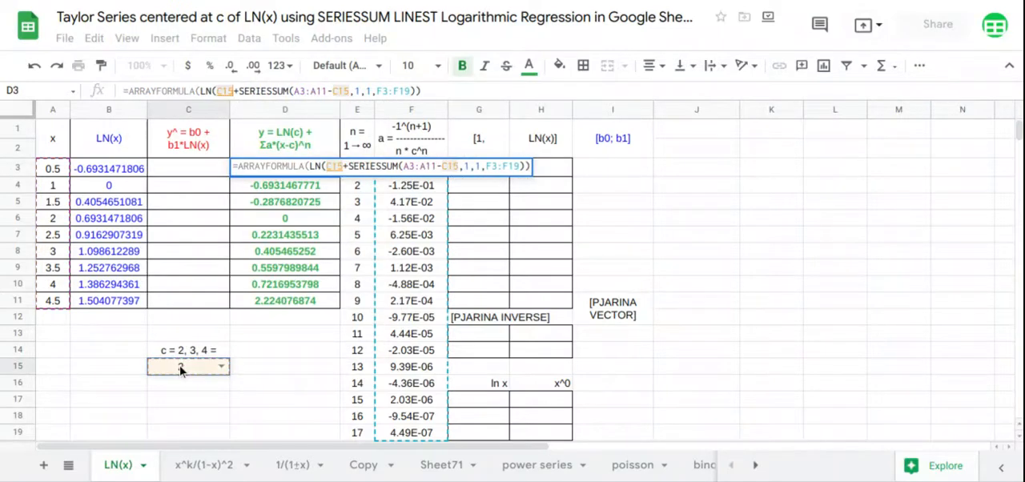
{"action": "type", "text": ")"}
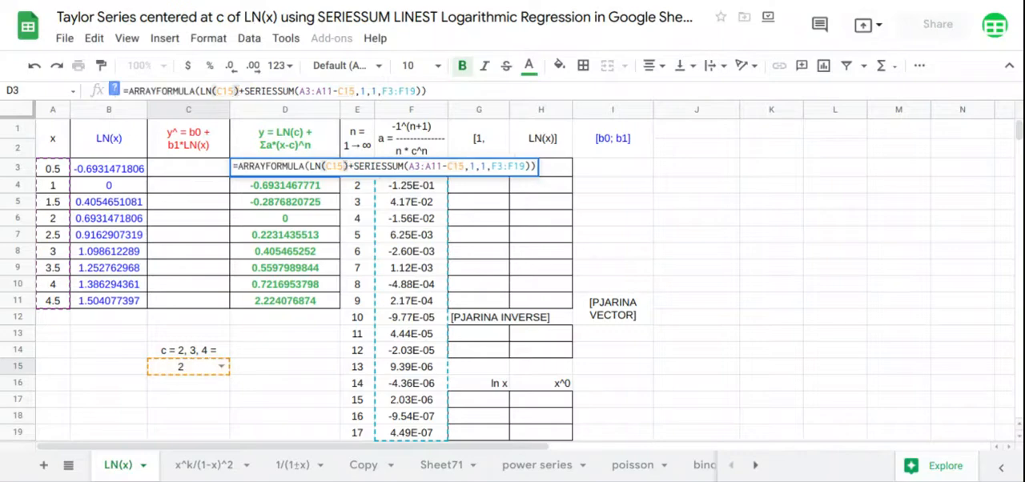
{"action": "key", "text": "Return"}
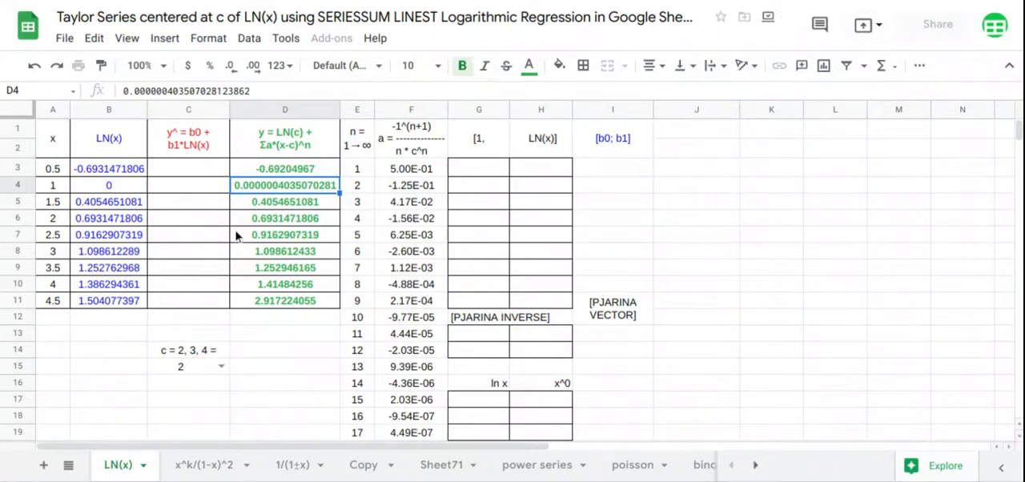
- Fill the column of ones from G3 with =ARRAYFORMULA(A3:A11^0)
{"action": "left_click", "coordinate": [480, 172]}
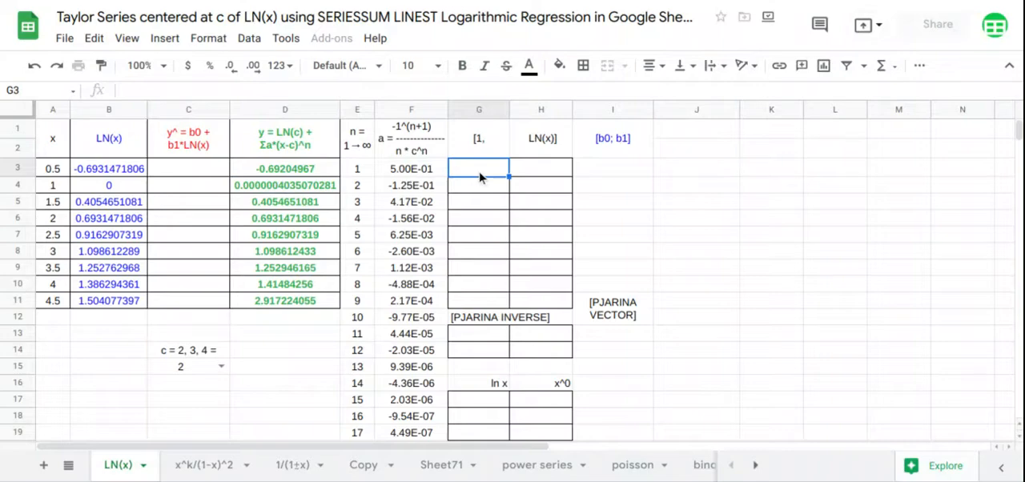
{"action": "type", "text": "="}
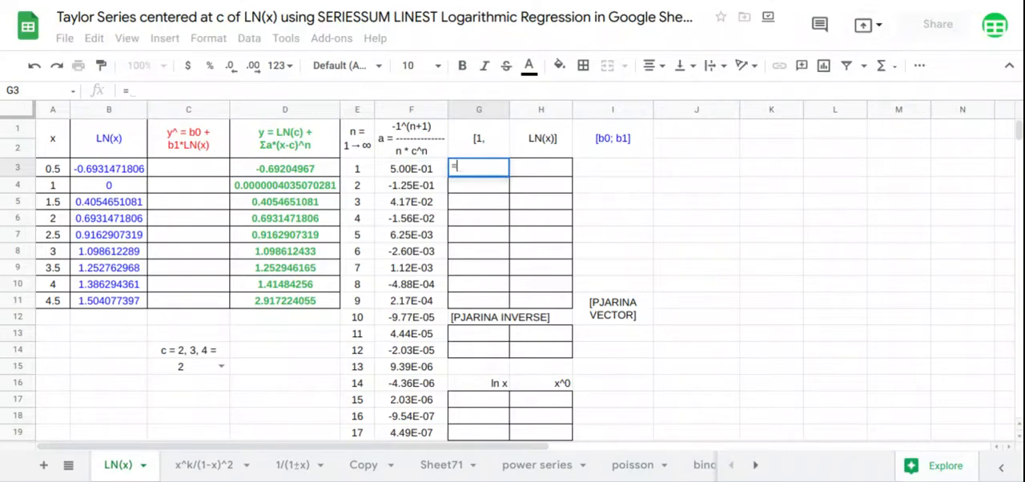
{"action": "type", "text": "arr"}
{"action": "key", "text": "Tab"}
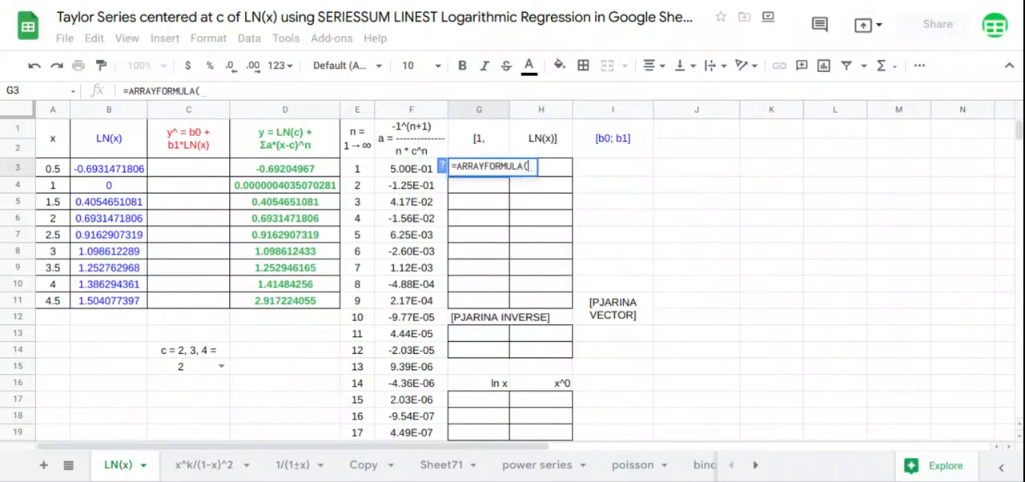
{"action": "left_click_drag", "start_coordinate": [51, 170], "coordinate": [67, 303]}
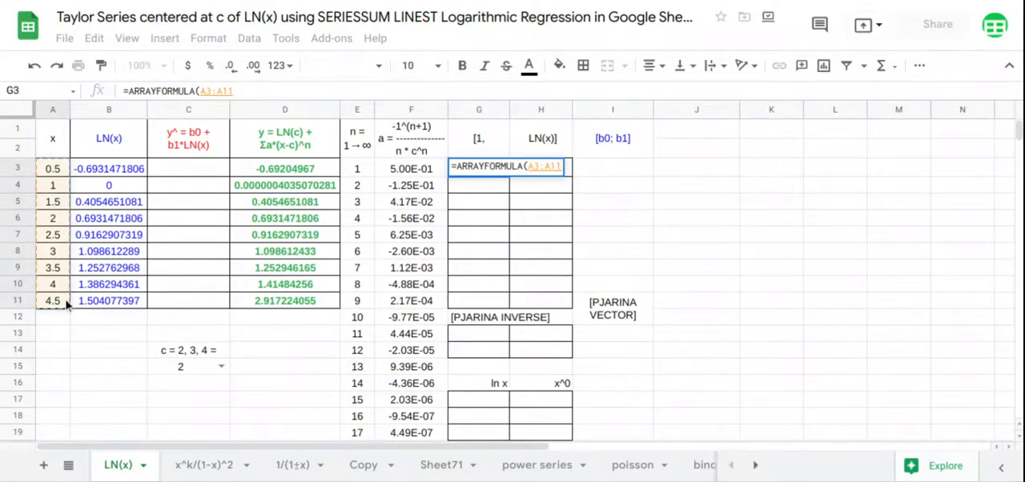
{"action": "type", "text": "^0"}
{"action": "key", "text": "Return"}
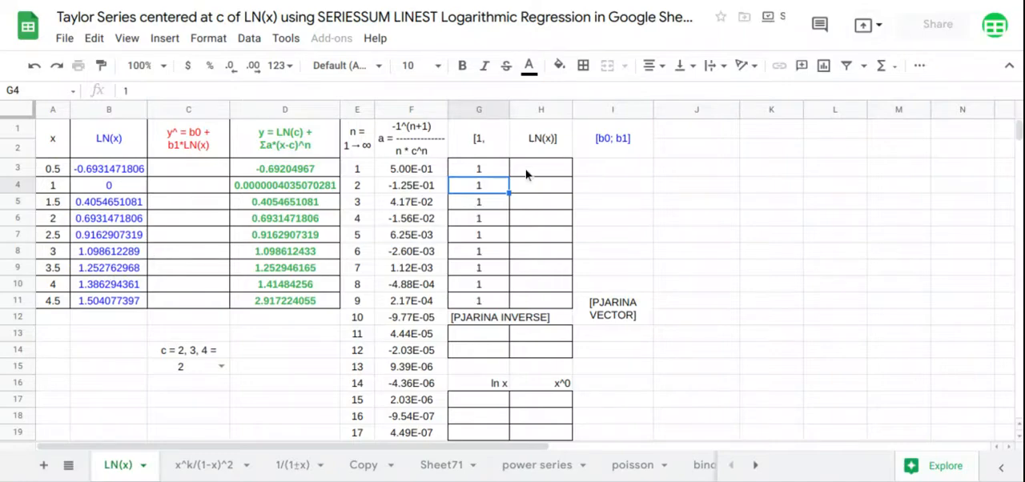
- Fill the regression matrix's LN(x) column from H3 with =ARRAYFORMULA(LN(A3:A11))
{"action": "left_click", "coordinate": [527, 174]}
{"action": "type", "text": "=ARRAYFORMULA("}
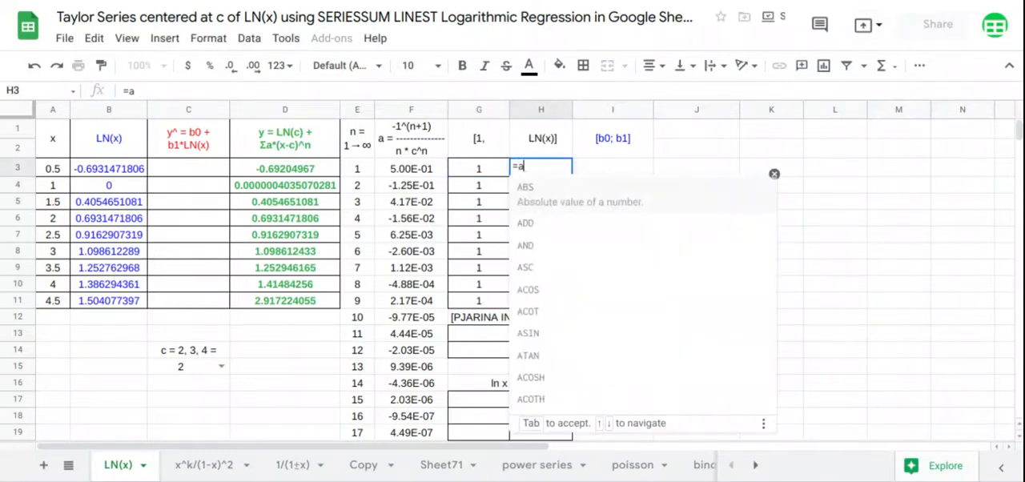
{"action": "type", "text": "LN("}
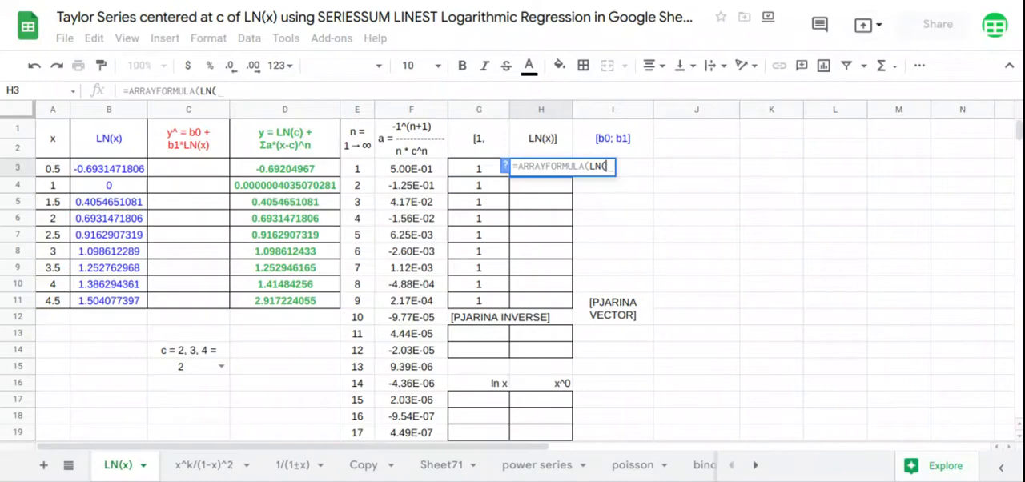
{"action": "left_click_drag", "start_coordinate": [53, 169], "coordinate": [56, 301]}
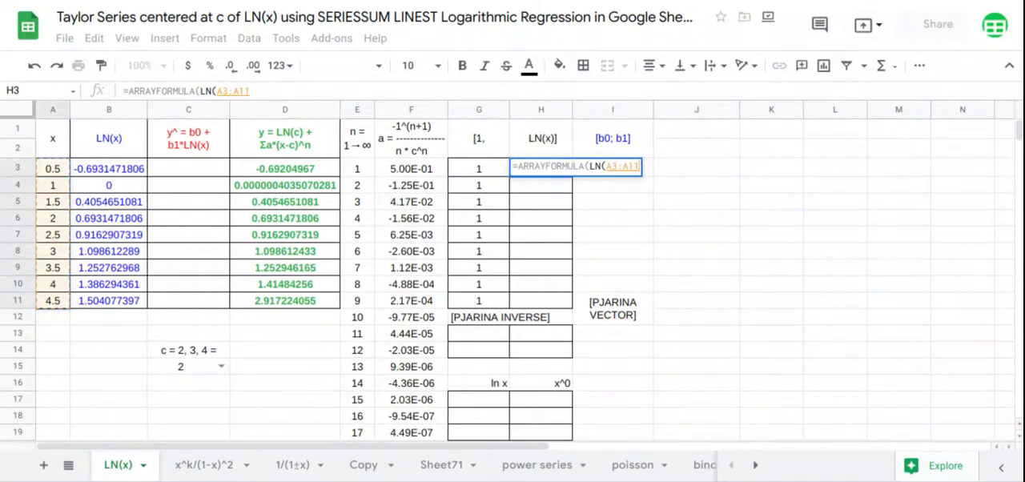
{"action": "key", "text": "Return"}
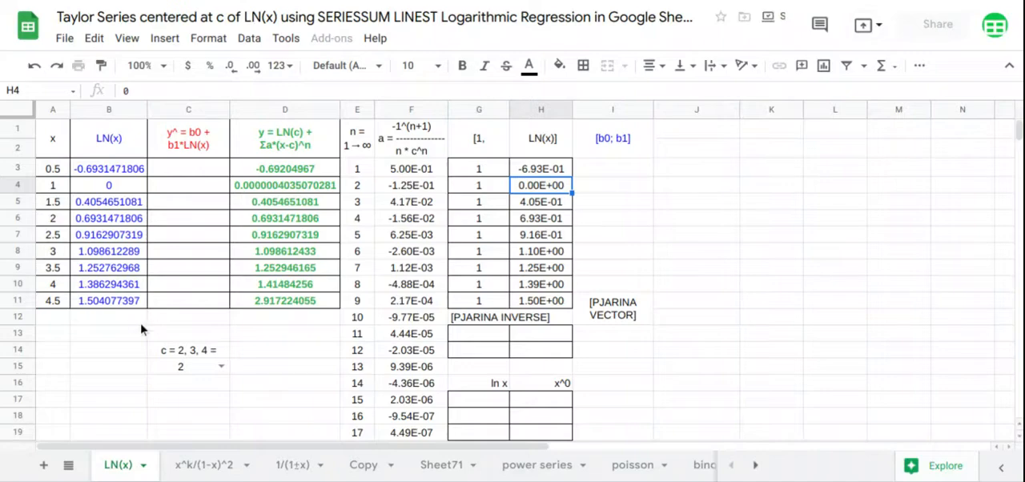
- Calculate the PJARINA INVERSE matrix from G13 with =MINVERSE(MMULT(TRANSPOSE(G3:H11),G3:H11))
{"action": "left_click", "coordinate": [459, 339]}
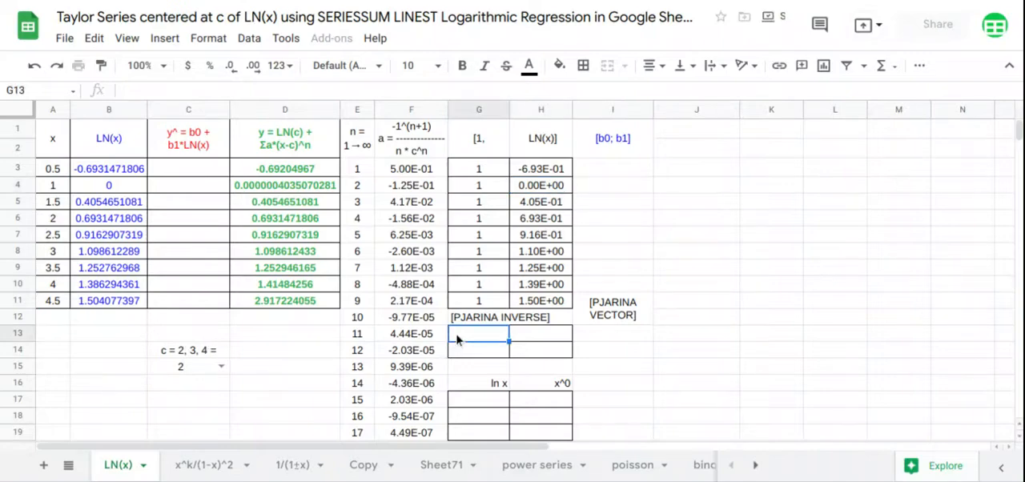
{"action": "type", "text": "=min"}
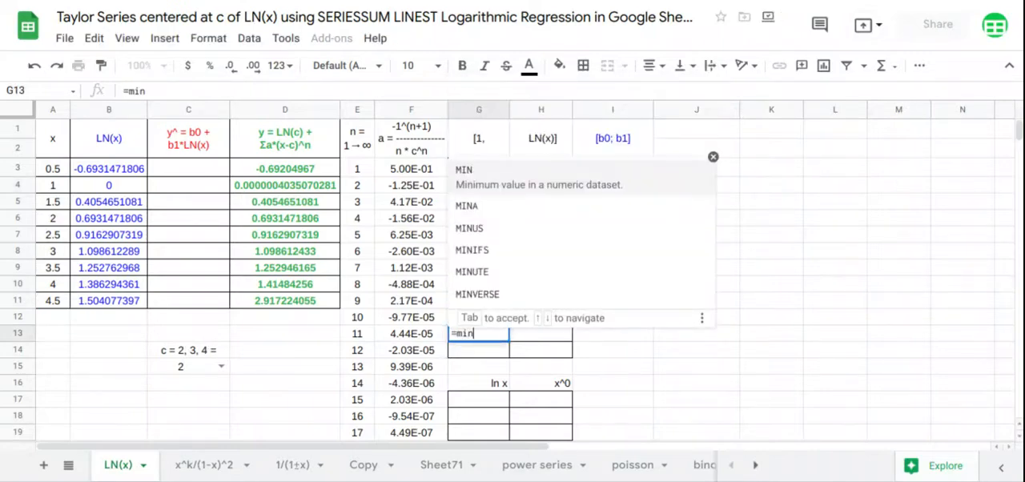
{"action": "type", "text": "v"}
{"action": "key", "text": "Tab"}
{"action": "type", "text": "mm"}
{"action": "key", "text": "Tab"}
{"action": "type", "text": "tr"}
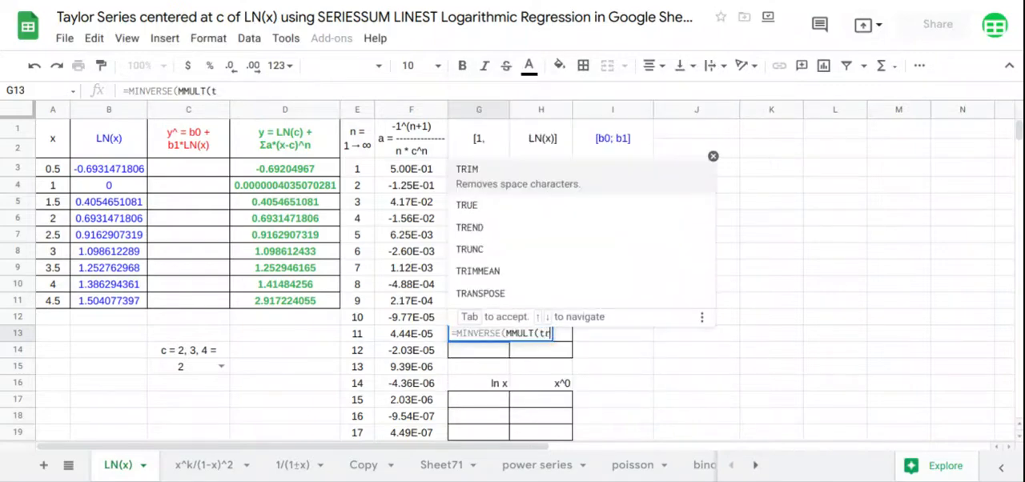
{"action": "type", "text": "a"}
{"action": "key", "text": "Tab"}
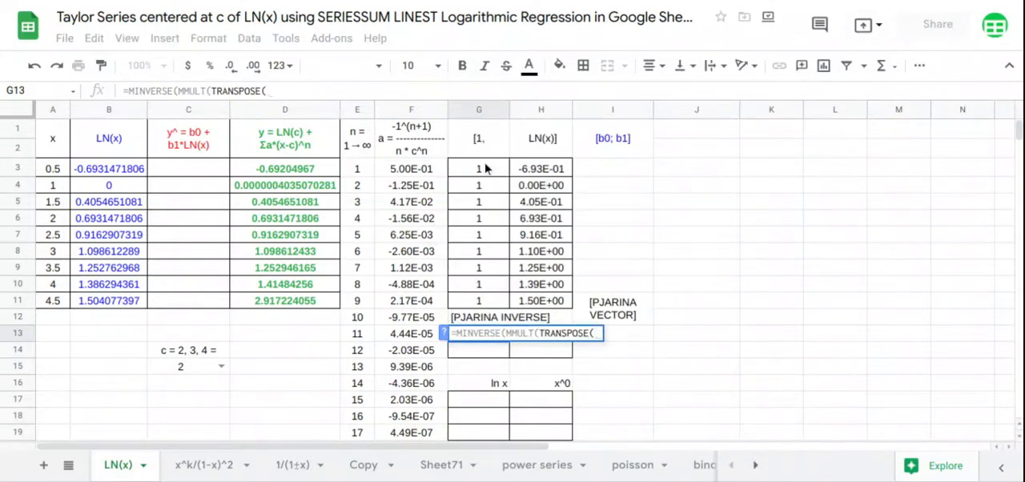
{"action": "left_click_drag", "start_coordinate": [484, 168], "coordinate": [547, 302]}
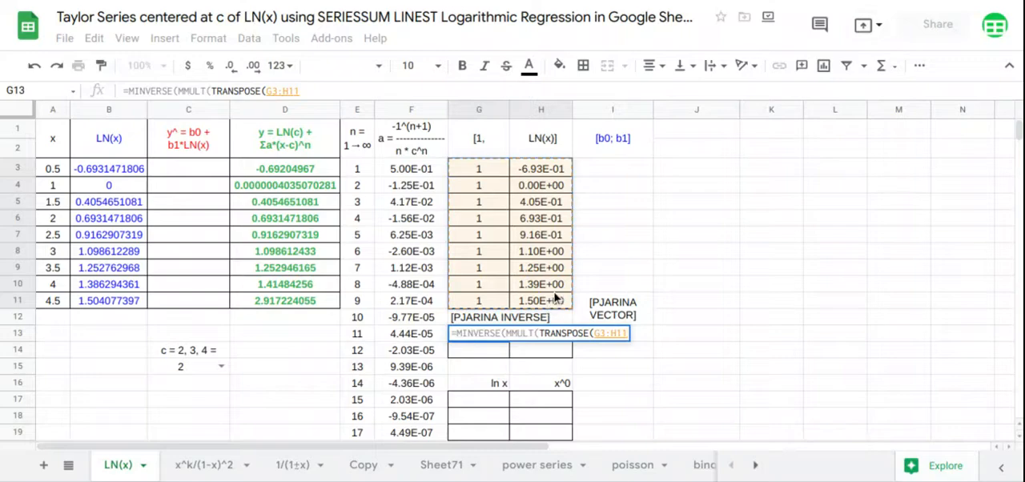
{"action": "type", "text": "),"}
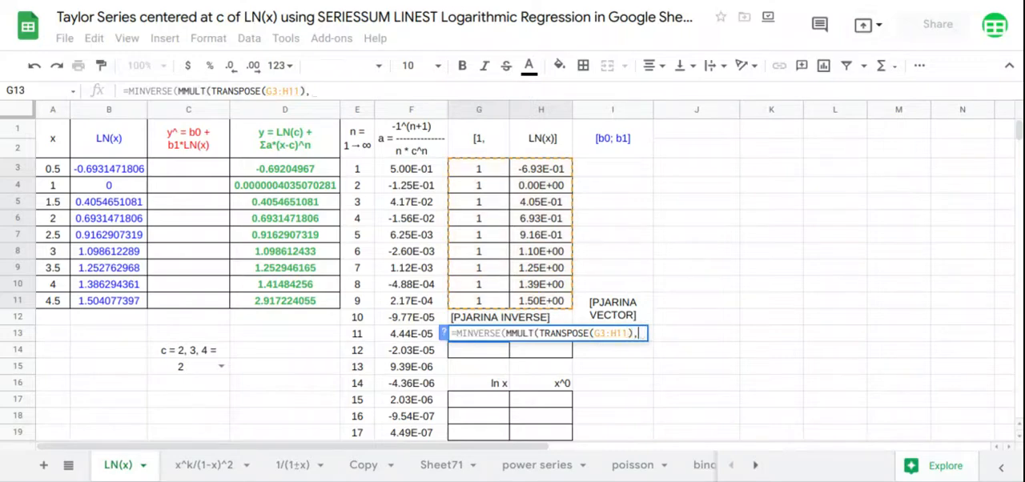
{"action": "left_click_drag", "start_coordinate": [496, 174], "coordinate": [541, 295]}
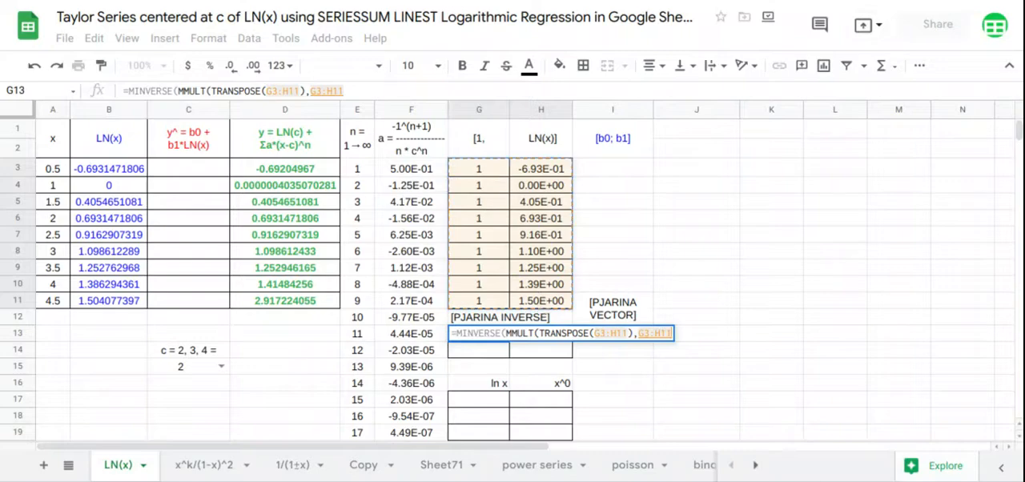
{"action": "key", "text": "Return"}
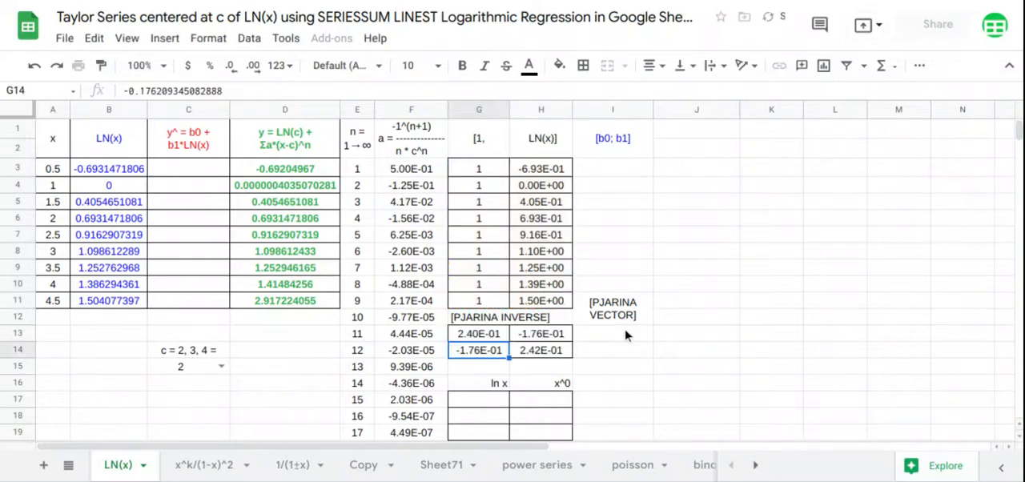
- Calculate the PJARINA VECTOR from I13 with =MMULT(TRANSPOSE(G3:H11),D3:D11)
{"action": "left_click", "coordinate": [627, 335]}
{"action": "type", "text": "="}
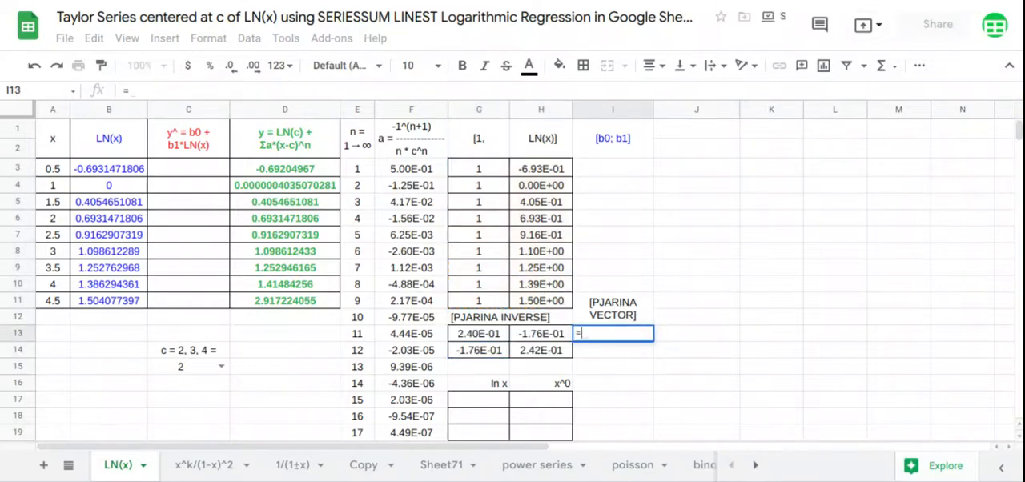
{"action": "type", "text": "MMULT(T"}
{"action": "key", "text": "Tab"}
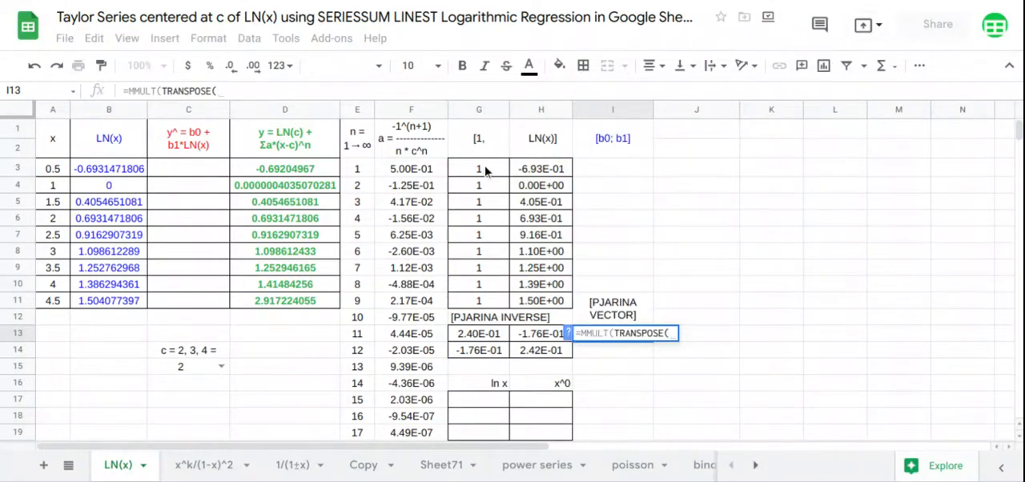
{"action": "left_click_drag", "start_coordinate": [484, 168], "coordinate": [541, 299]}
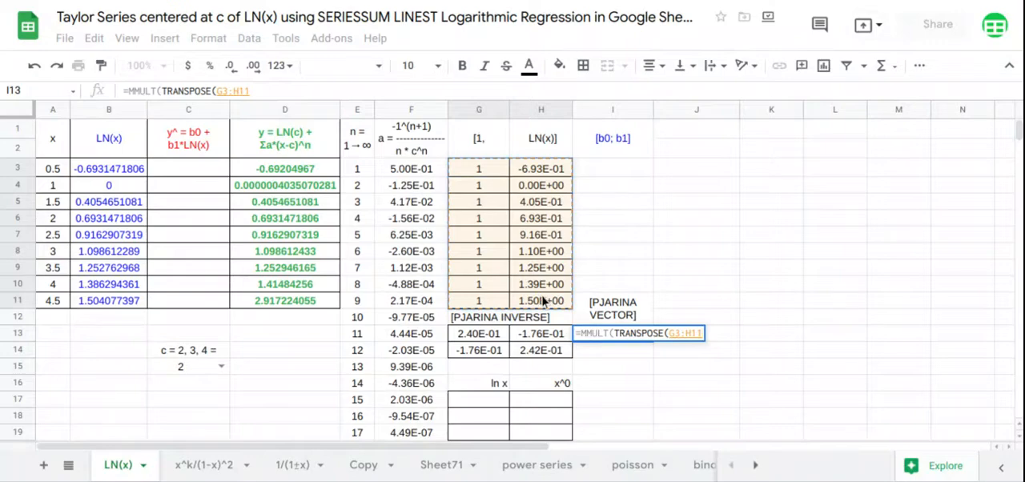
{"action": "type", "text": "),"}
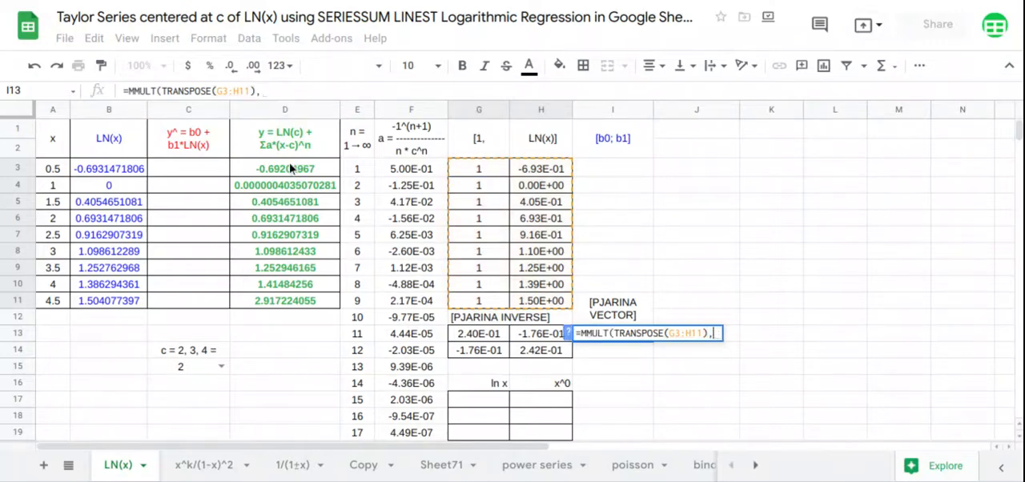
{"action": "left_click_drag", "start_coordinate": [296, 169], "coordinate": [297, 298]}
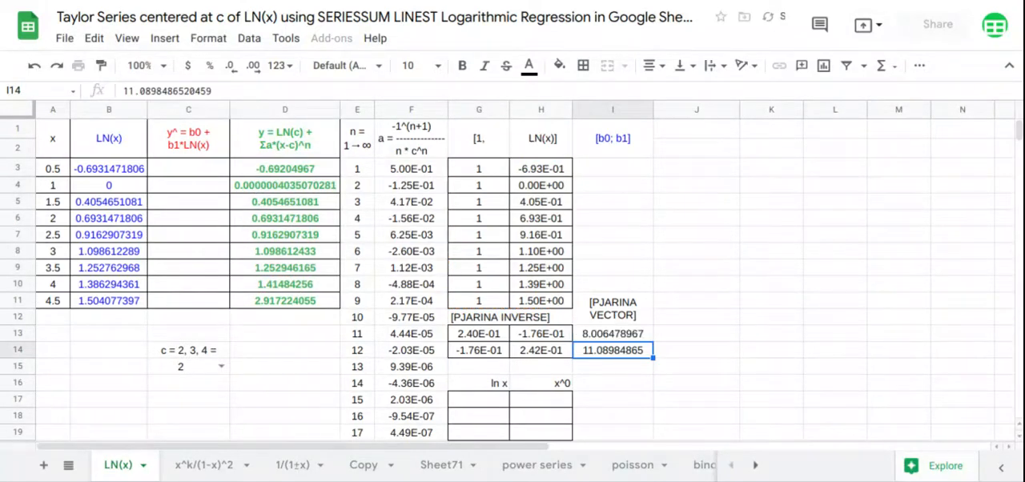
- Calculate the [b0; b1] regression coefficients from I3 with =MMULT(G13:H14,I13:I14)
{"action": "left_click", "coordinate": [603, 175]}
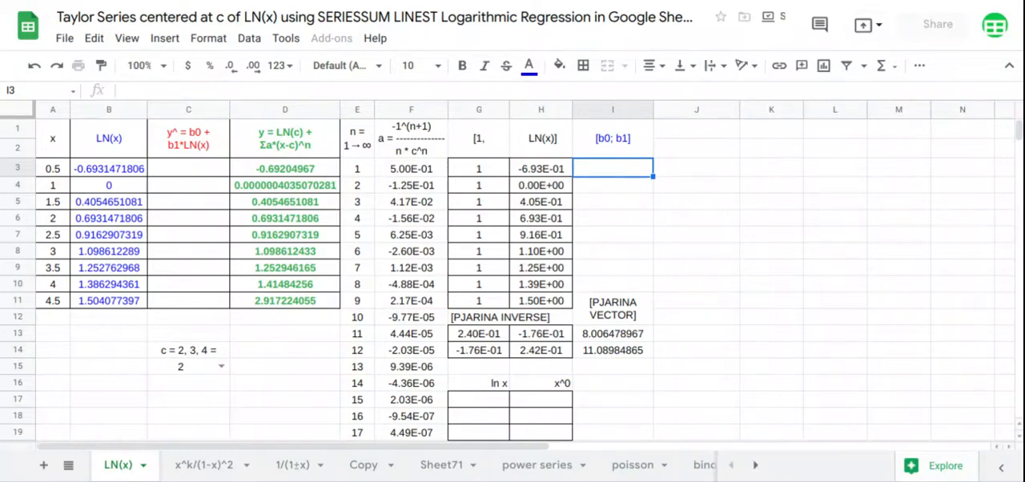
{"action": "type", "text": "=MMULT("}
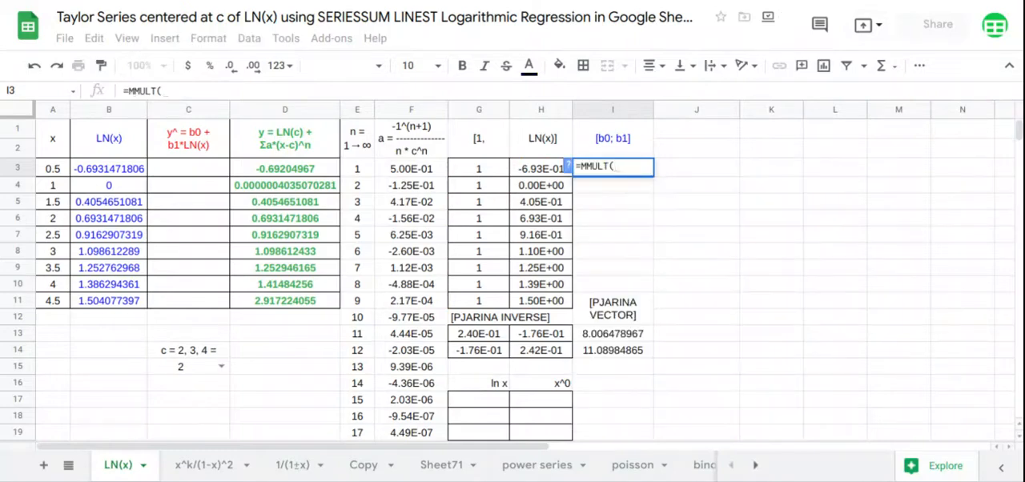
{"action": "left_click_drag", "start_coordinate": [493, 336], "coordinate": [543, 348]}
{"action": "type", "text": ","}
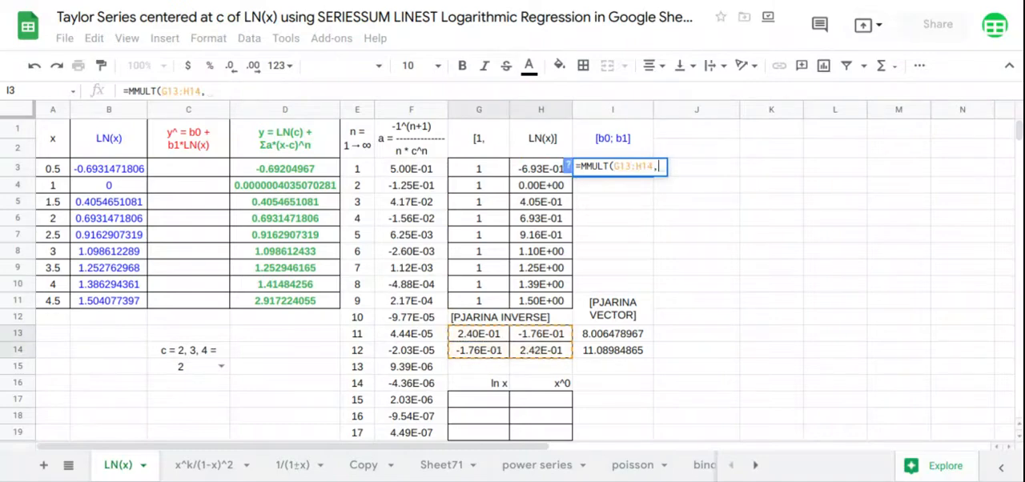
{"action": "left_click_drag", "start_coordinate": [625, 341], "coordinate": [625, 350]}
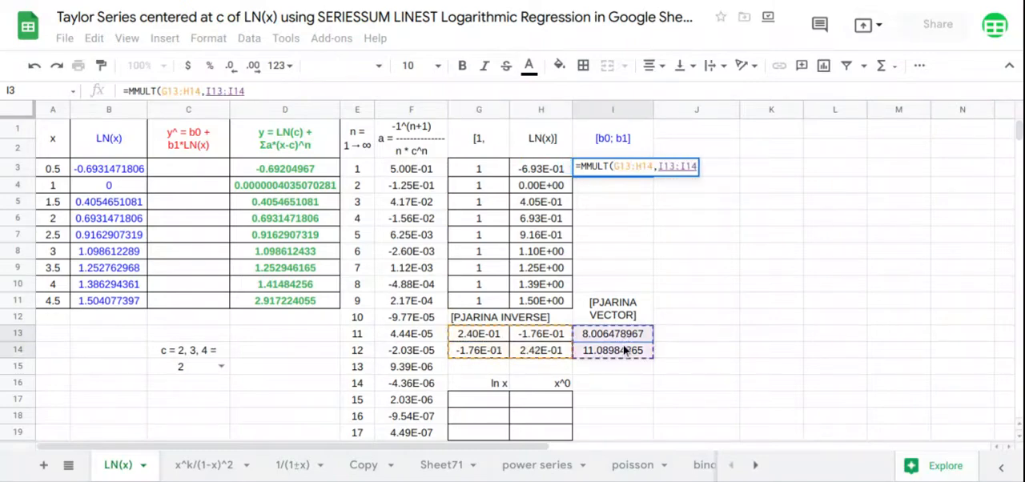
{"action": "key", "text": "Return"}
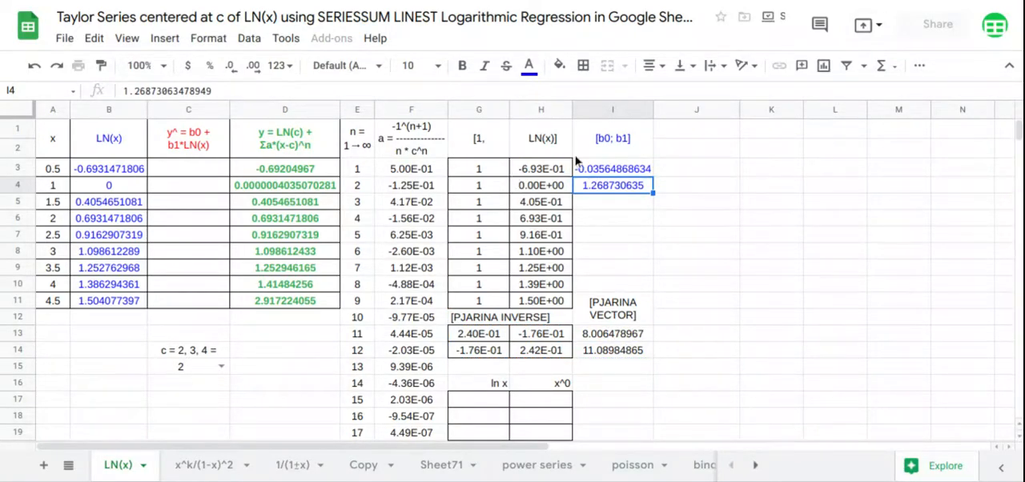
- Fill the fitted y^ = b0 + b1*LN(x) column from C3 with =MMULT(G3:H11,I3:I4)
{"action": "left_click", "coordinate": [484, 174]}
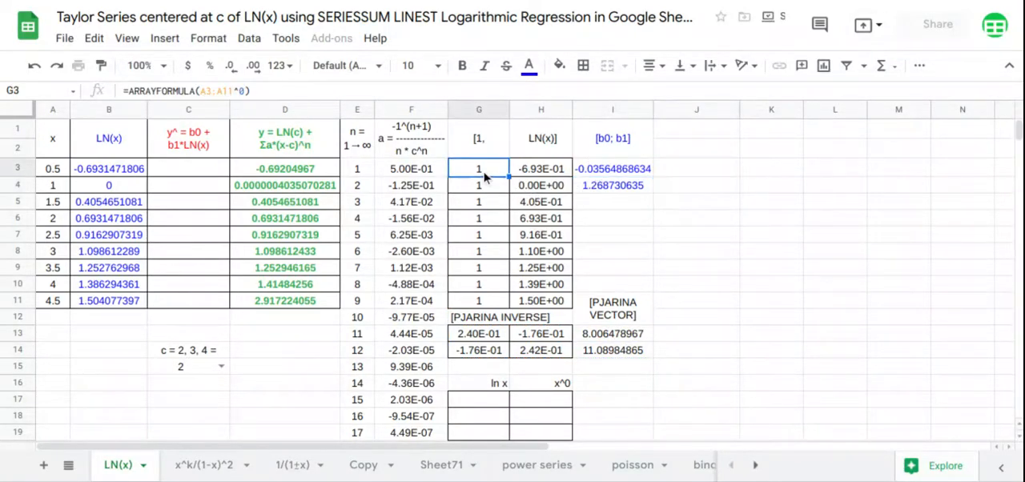
{"action": "left_click", "coordinate": [204, 175]}
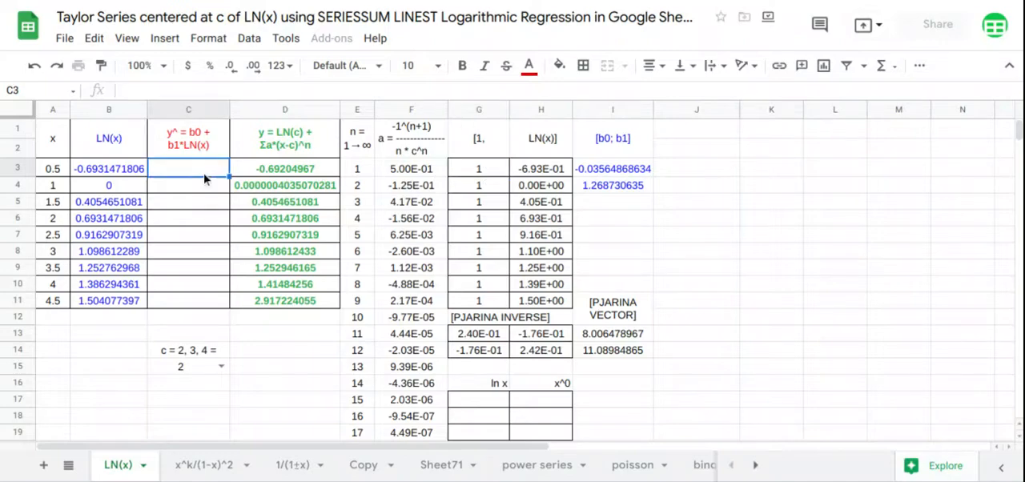
{"action": "type", "text": "=MMULT("}
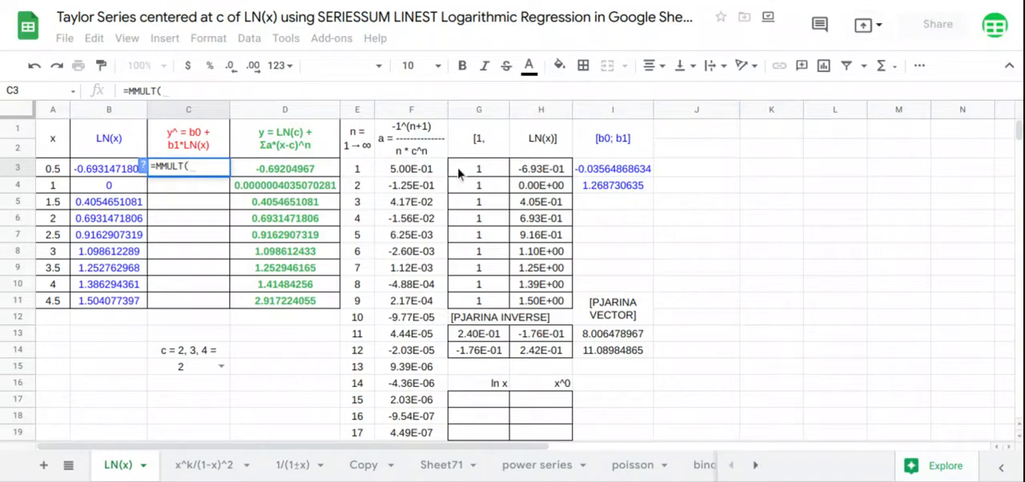
{"action": "left_click_drag", "start_coordinate": [462, 174], "coordinate": [527, 304]}
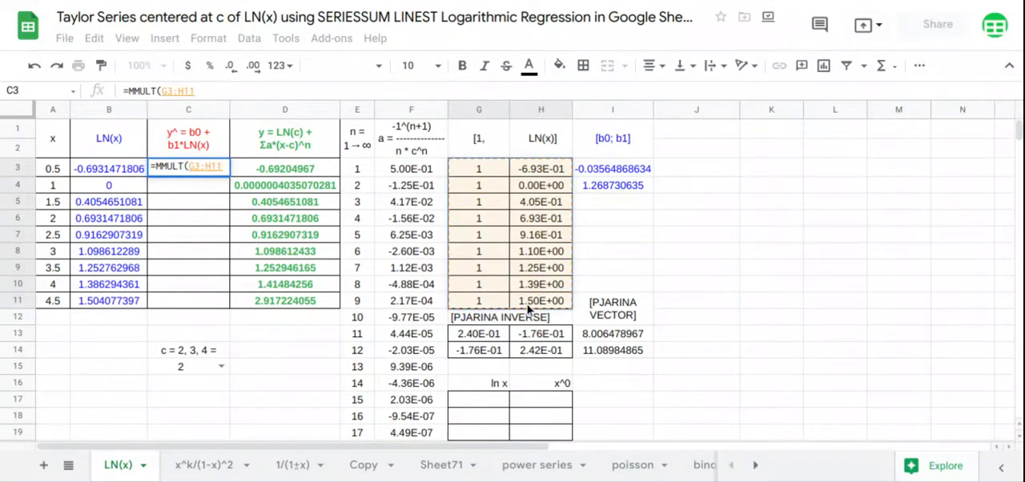
{"action": "type", "text": ","}
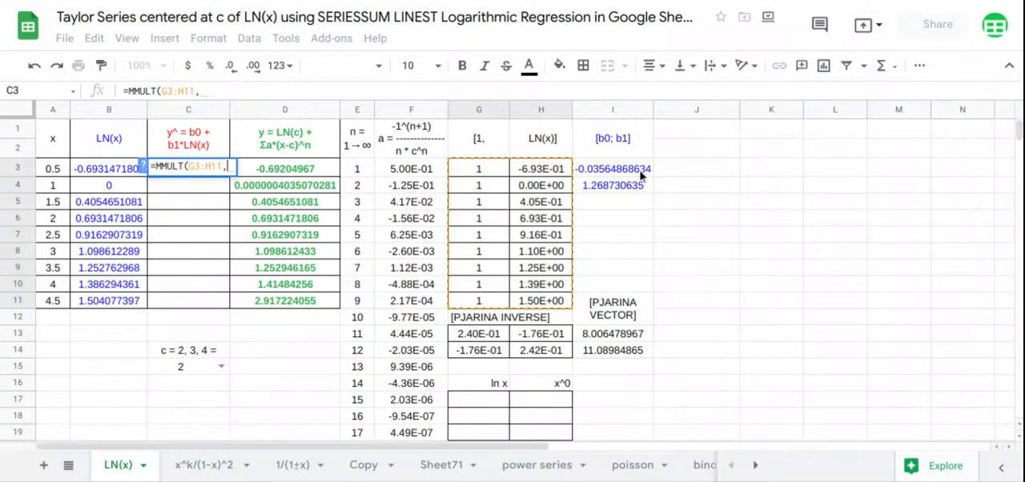
{"action": "left_click_drag", "start_coordinate": [639, 171], "coordinate": [632, 199]}
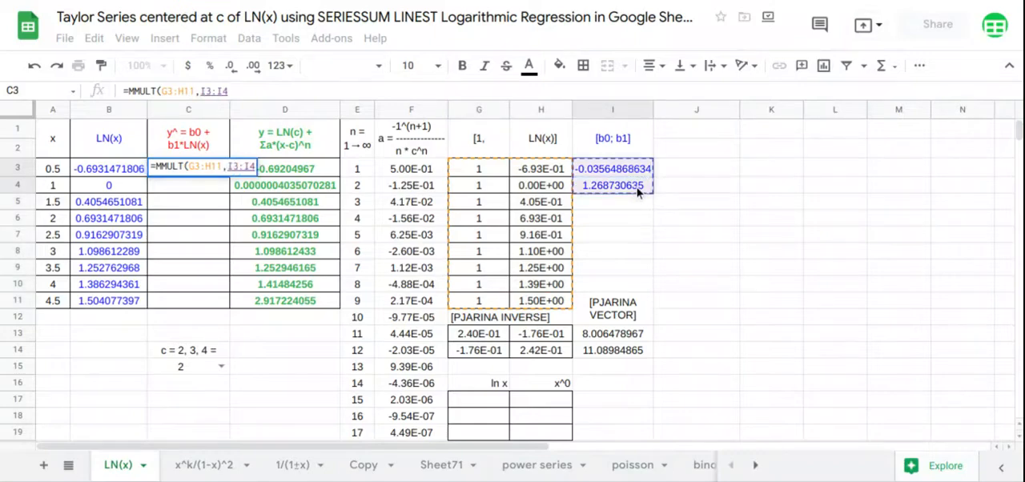
{"action": "key", "text": "Return"}
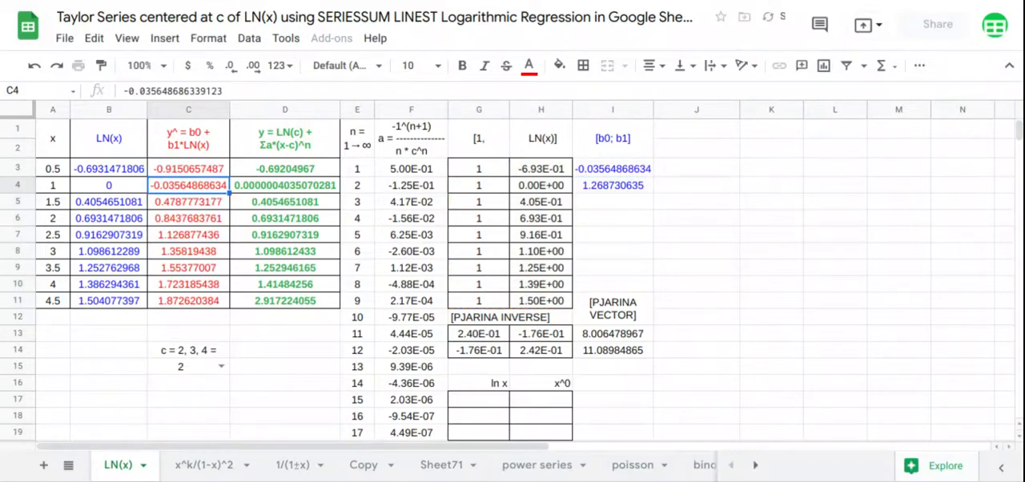
- Insert a chart of the range A1:D11 that uses column A as labels
{"action": "mouse_move", "coordinate": [63, 147]}
{"action": "left_mouse_down"}
{"action": "mouse_move", "coordinate": [245, 305]}
{"action": "mouse_move", "coordinate": [264, 309]}
{"action": "left_mouse_up"}
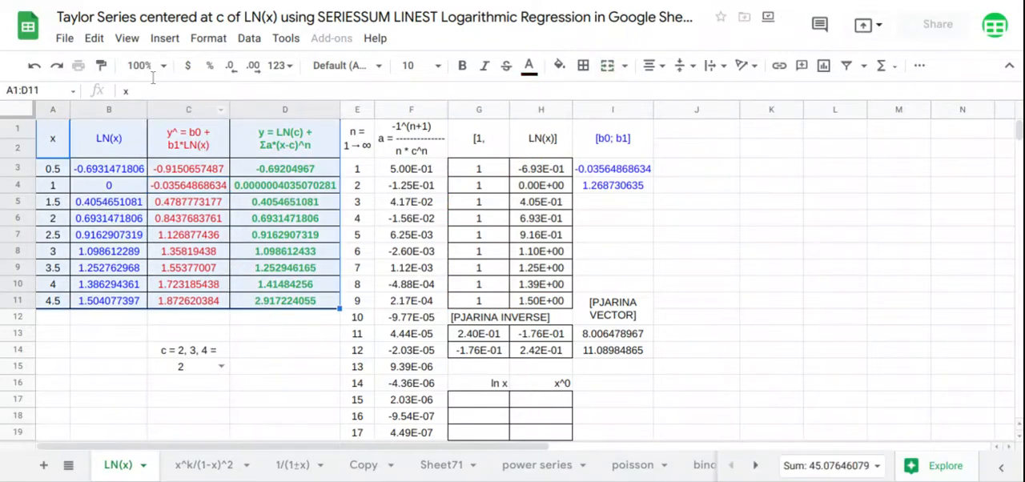
{"action": "left_click", "coordinate": [165, 40]}
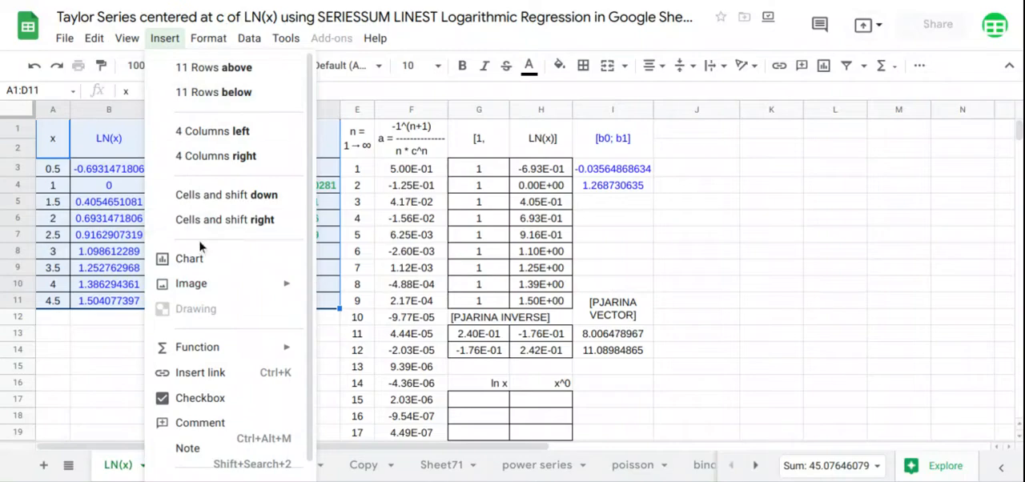
{"action": "left_click", "coordinate": [202, 258]}
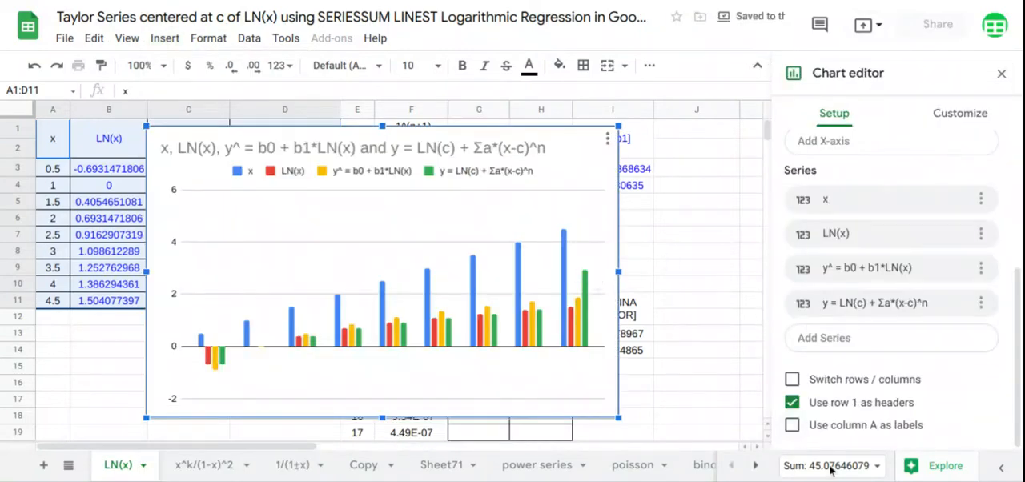
{"action": "left_click", "coordinate": [792, 425]}
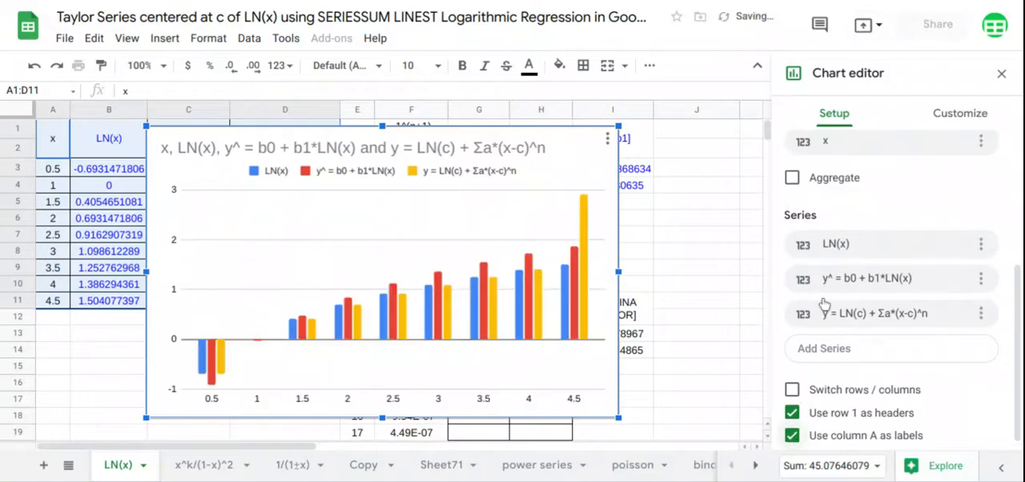
- Change the chart type from column to scatter chart
{"action": "scroll", "coordinate": [822, 291], "scroll_direction": "up", "scroll_amount": 5}
{"action": "left_click", "coordinate": [794, 187]}
{"action": "scroll", "coordinate": [833, 305], "scroll_direction": "down", "scroll_amount": 10}
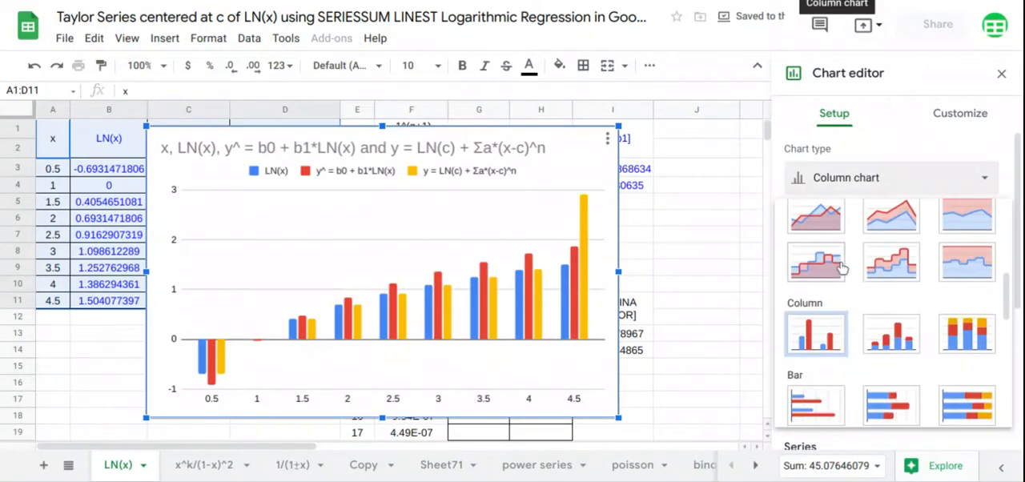
{"action": "left_click", "coordinate": [815, 335]}
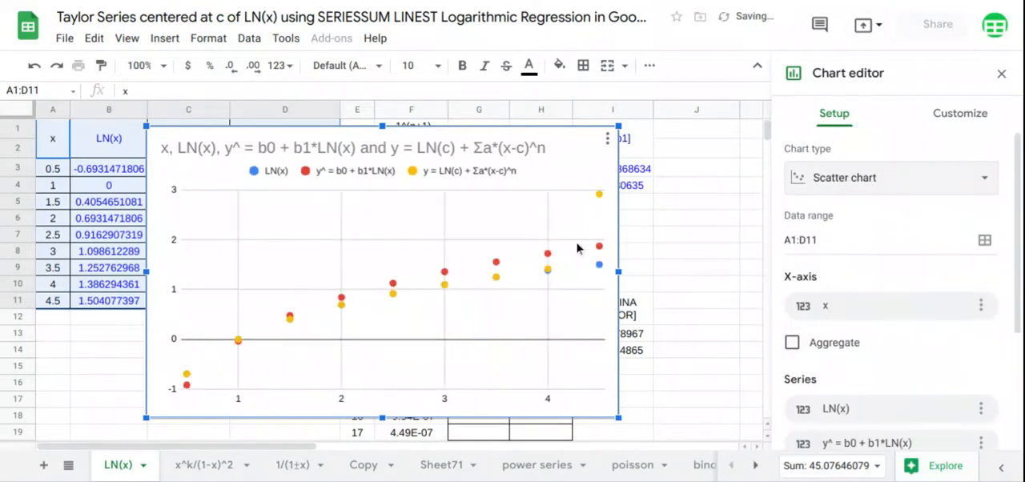
- Remove the title text from the scatter chart
{"action": "left_click", "coordinate": [538, 150]}
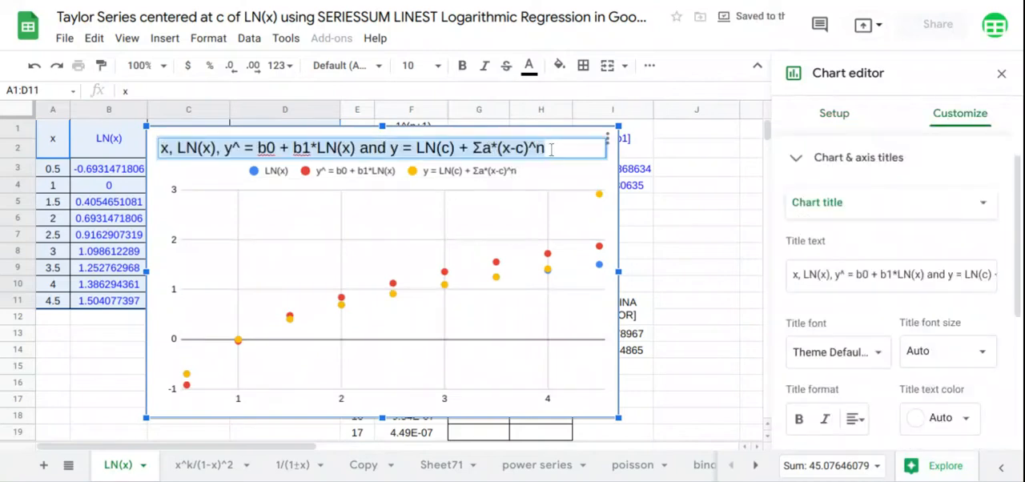
{"action": "key", "text": "BackSpace"}
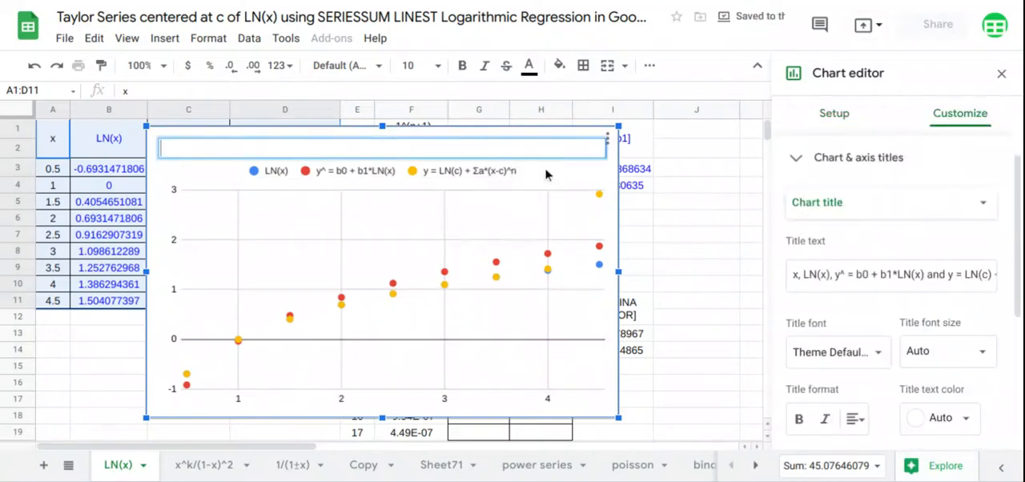
{"action": "left_click", "coordinate": [543, 253]}
- Add logarithmic trendlines to all chart series and label them with their equations
{"action": "scroll", "coordinate": [901, 210], "scroll_direction": "up", "scroll_amount": 4}
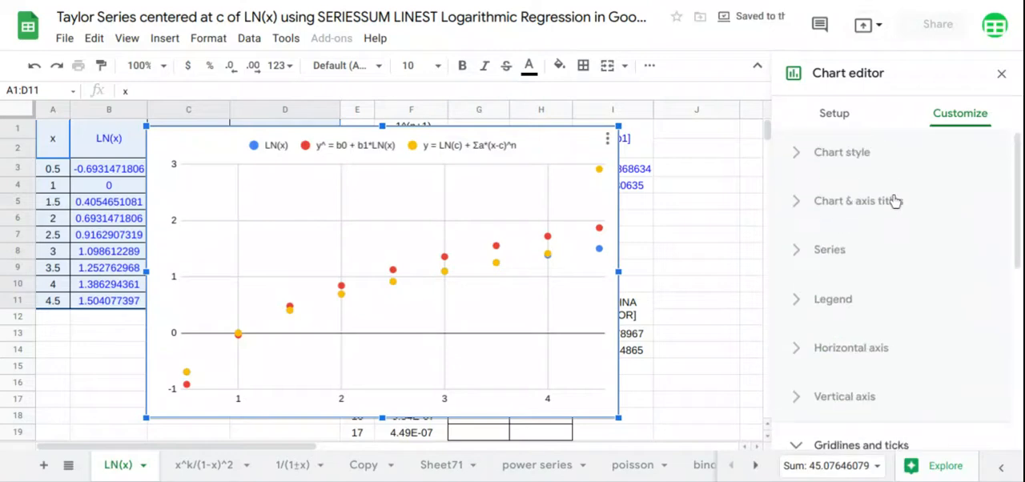
{"action": "left_click", "coordinate": [865, 260]}
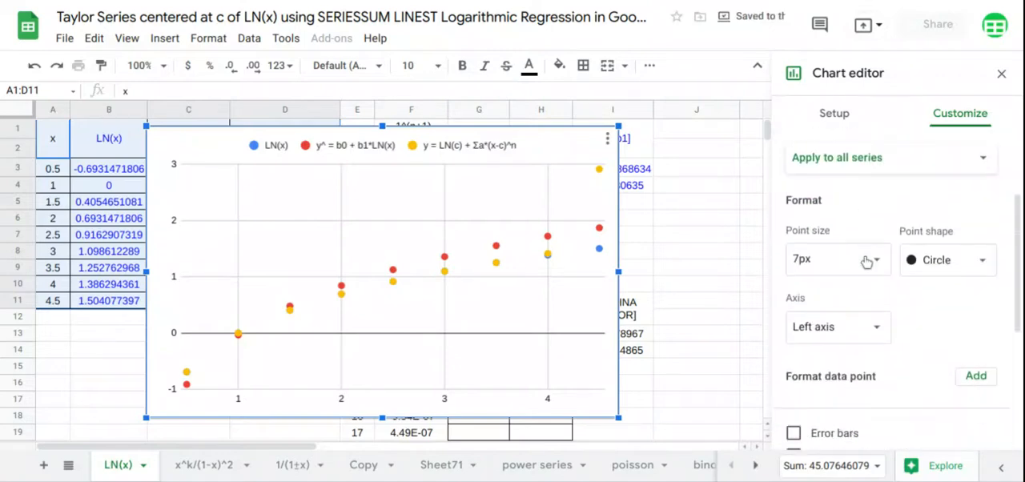
{"action": "scroll", "coordinate": [864, 260], "scroll_direction": "down", "scroll_amount": 2}
{"action": "left_click", "coordinate": [837, 317]}
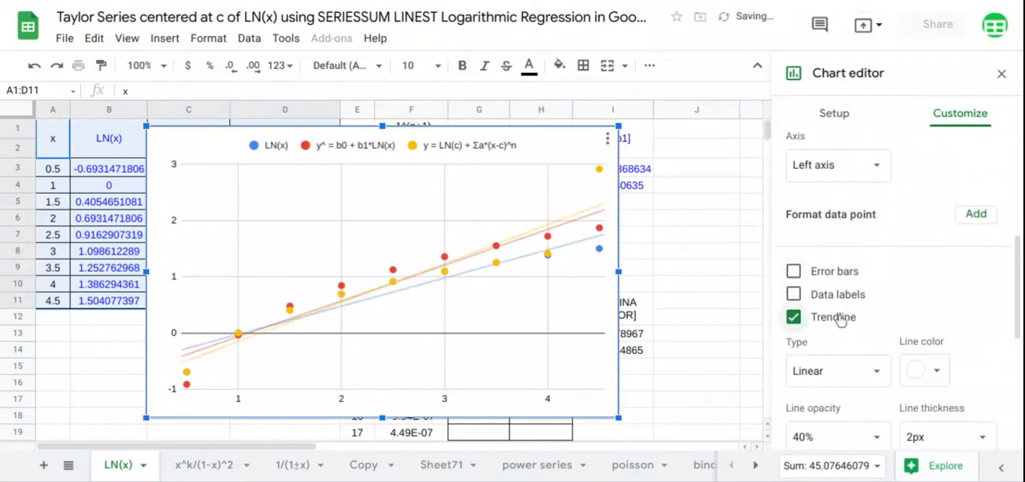
{"action": "scroll", "coordinate": [837, 319], "scroll_direction": "down", "scroll_amount": 3}
{"action": "left_click", "coordinate": [836, 244]}
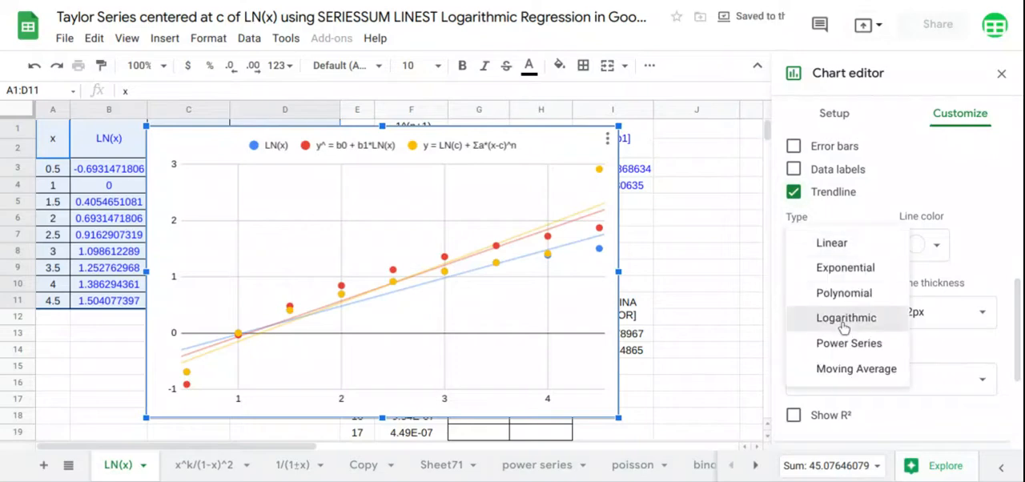
{"action": "left_click", "coordinate": [843, 326]}
{"action": "scroll", "coordinate": [855, 276], "scroll_direction": "down", "scroll_amount": 3}
{"action": "left_click", "coordinate": [858, 274]}
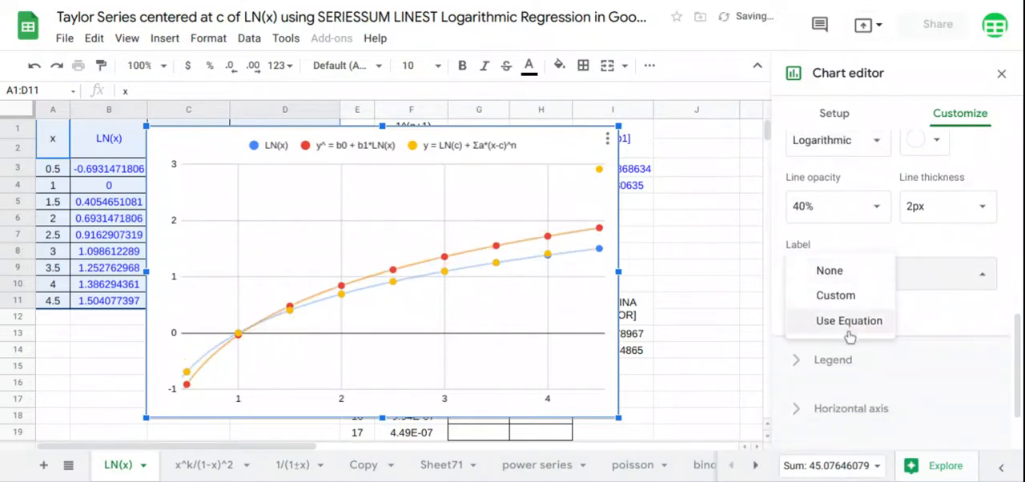
{"action": "left_click", "coordinate": [848, 321]}
- Set the chart's legend position to Bottom
{"action": "scroll", "coordinate": [848, 321], "scroll_direction": "down", "scroll_amount": 2}
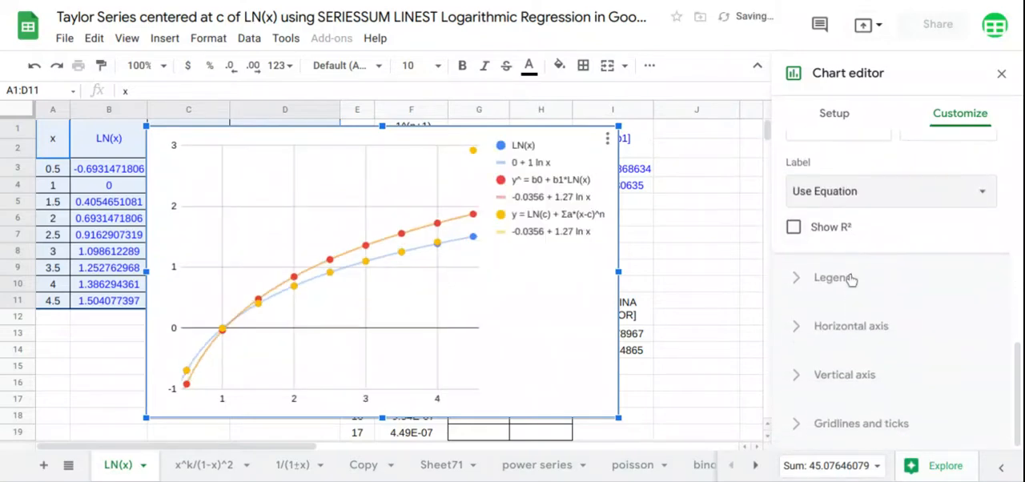
{"action": "left_click", "coordinate": [848, 277]}
{"action": "scroll", "coordinate": [846, 276], "scroll_direction": "down", "scroll_amount": 3}
{"action": "scroll", "coordinate": [844, 275], "scroll_direction": "up", "scroll_amount": 2}
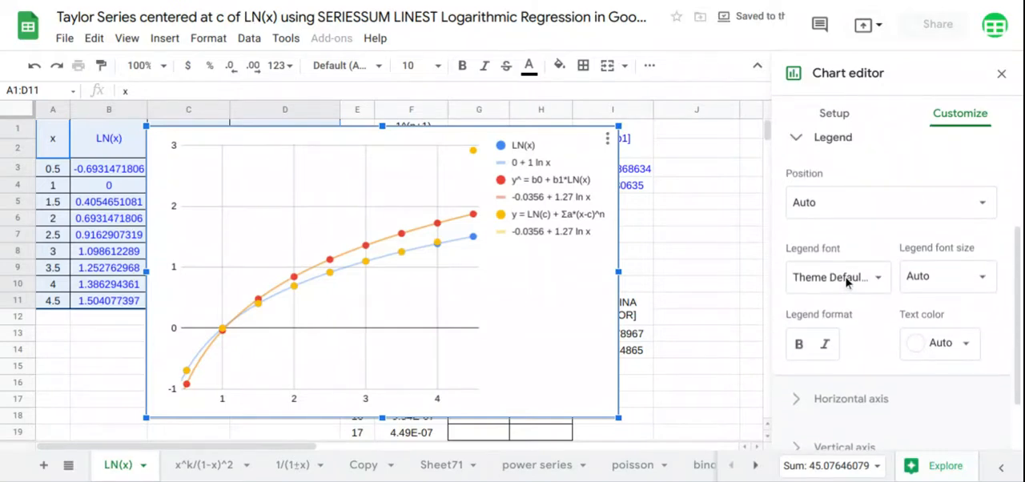
{"action": "left_click", "coordinate": [840, 220]}
{"action": "left_click", "coordinate": [847, 112]}
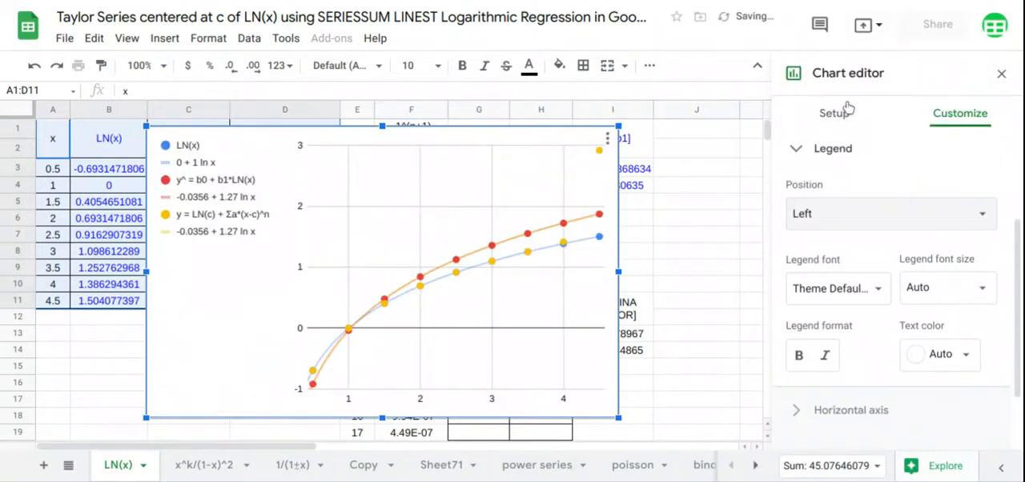
{"action": "left_click", "coordinate": [845, 214]}
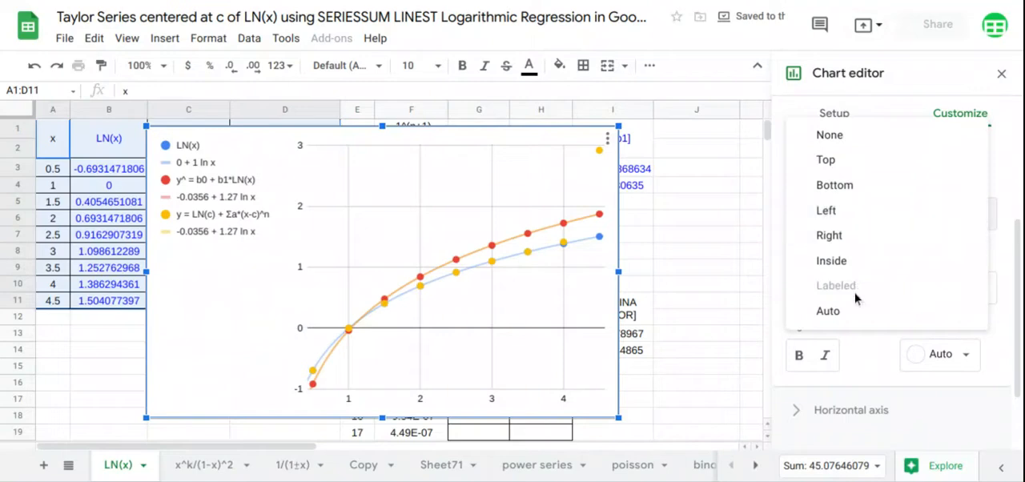
{"action": "left_click", "coordinate": [848, 195]}
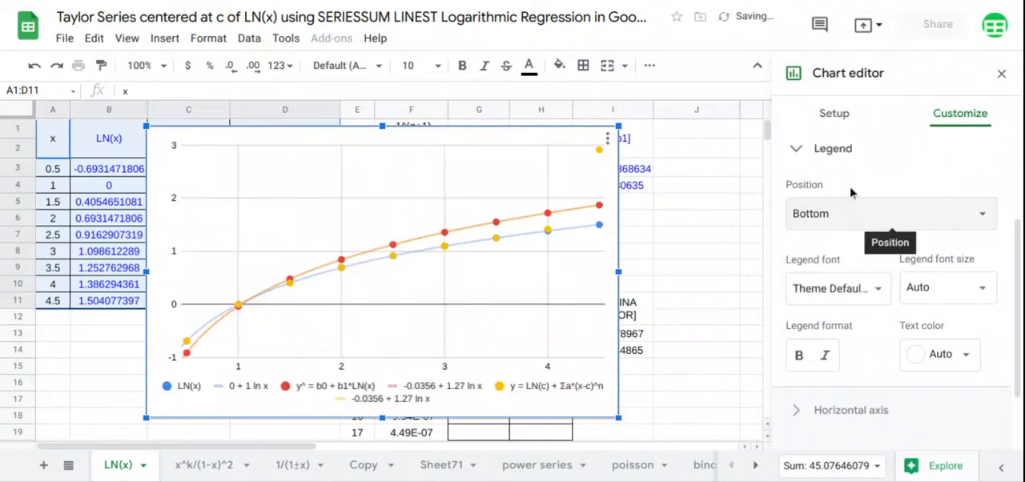
- Change the color of the y = LN(c) + Σa*(x-c)^n series to theme green and close the chart editor
{"action": "scroll", "coordinate": [849, 190], "scroll_direction": "up", "scroll_amount": 2}
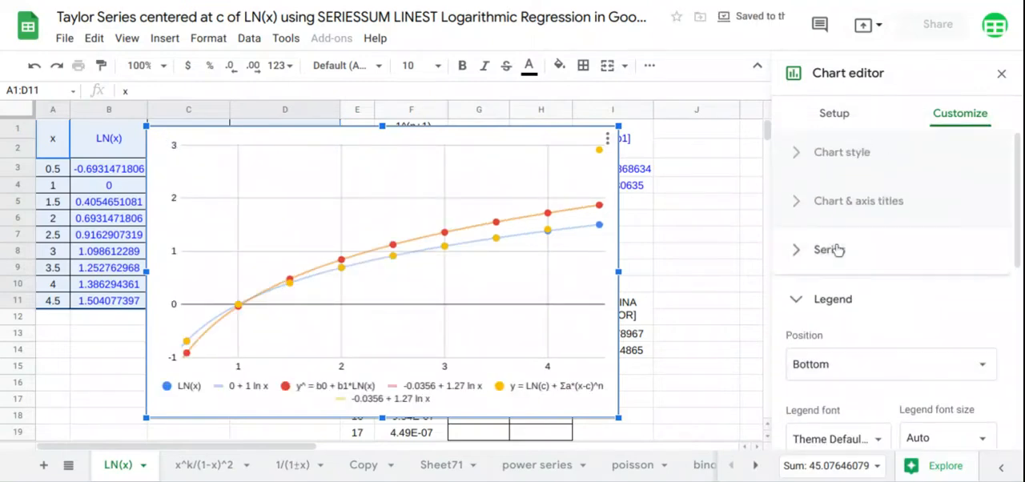
{"action": "left_click", "coordinate": [835, 250]}
{"action": "scroll", "coordinate": [837, 249], "scroll_direction": "down", "scroll_amount": 4}
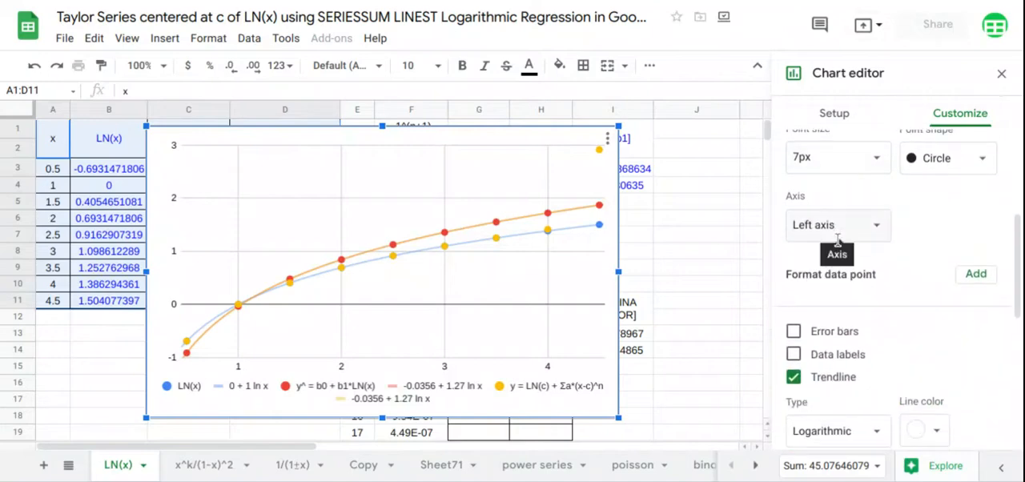
{"action": "scroll", "coordinate": [839, 245], "scroll_direction": "down", "scroll_amount": 1}
{"action": "scroll", "coordinate": [839, 245], "scroll_direction": "up", "scroll_amount": 1}
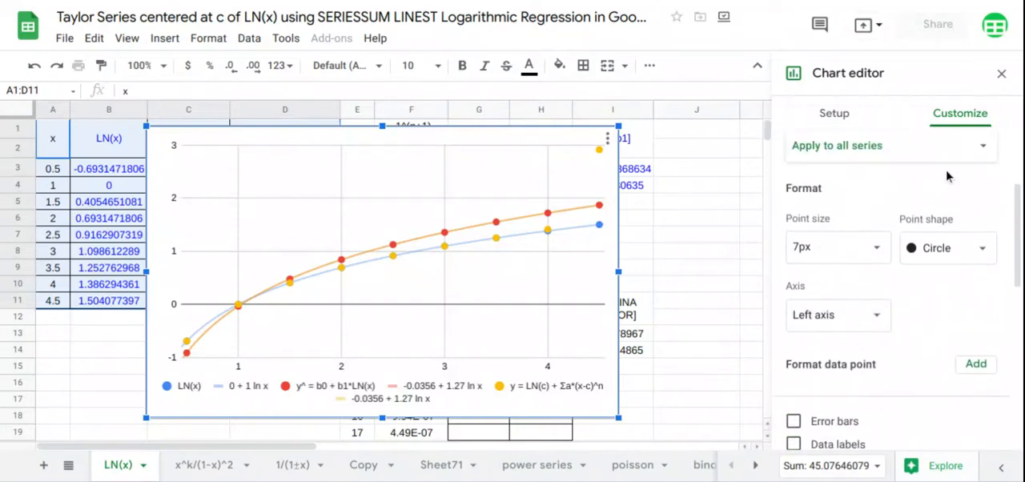
{"action": "left_click", "coordinate": [978, 152]}
{"action": "left_click", "coordinate": [862, 223]}
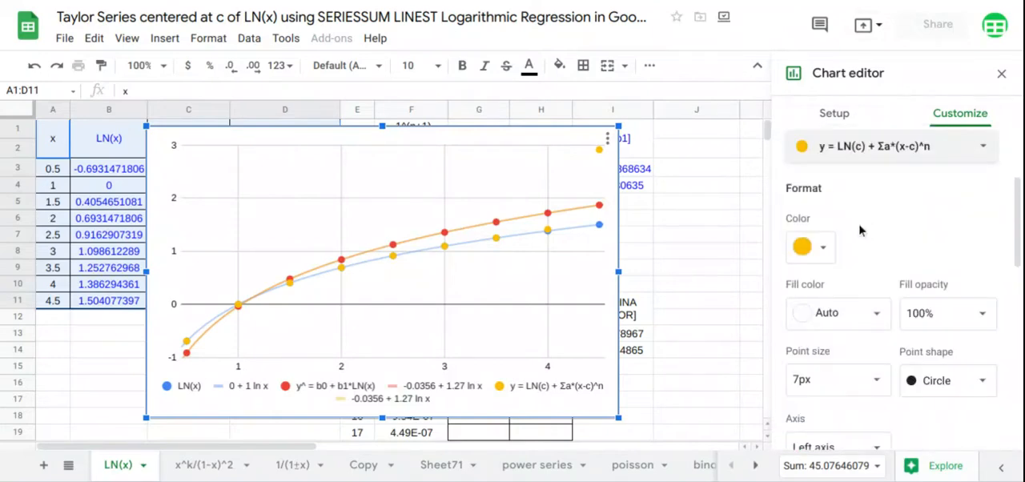
{"action": "left_click", "coordinate": [822, 249]}
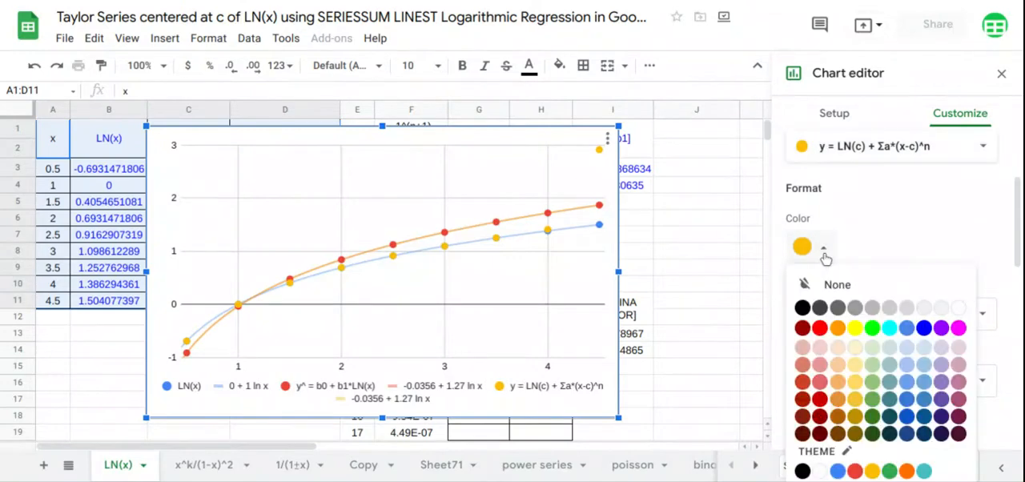
{"action": "left_click", "coordinate": [888, 472]}
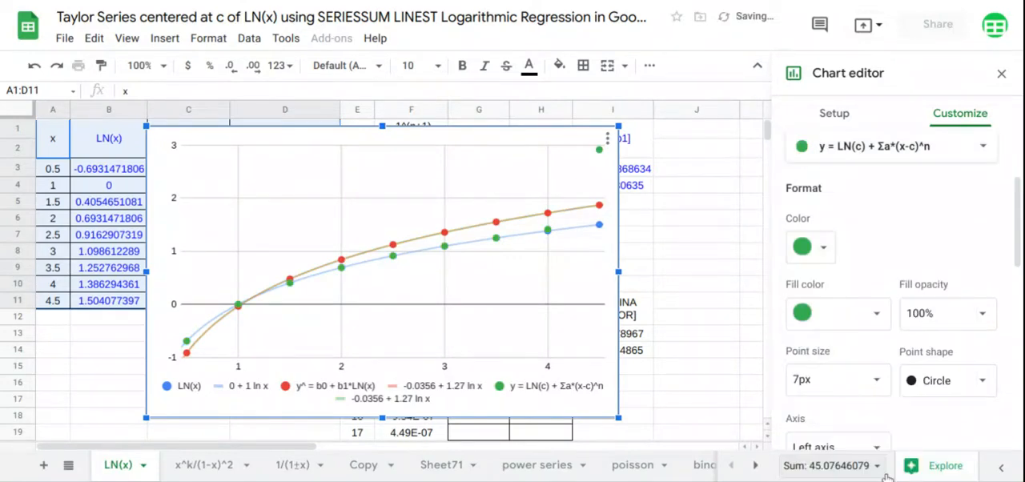
{"action": "left_click", "coordinate": [1000, 74]}
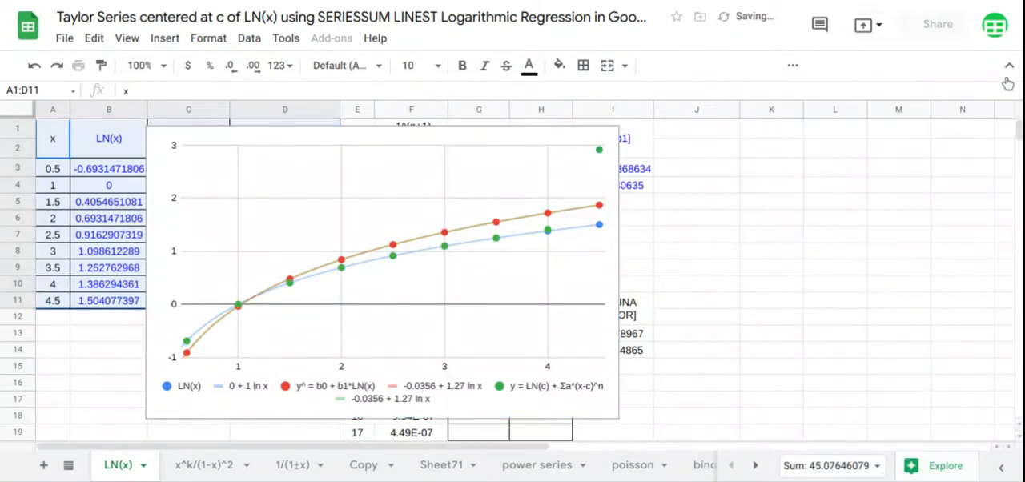
- Move and resize the chart to fill columns I to N beside the tables, spanning about rows 1 to 19
{"action": "left_click", "coordinate": [382, 414]}
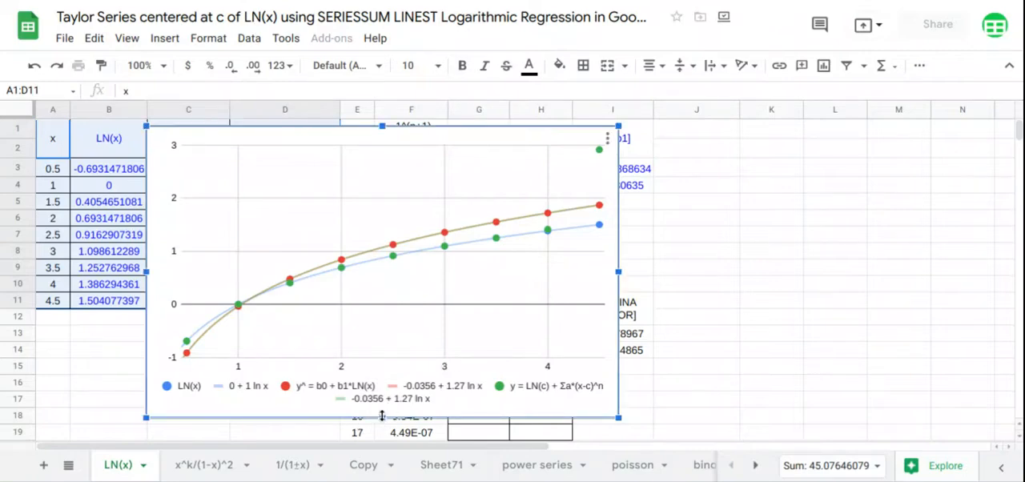
{"action": "left_click_drag", "start_coordinate": [385, 432], "coordinate": [387, 438]}
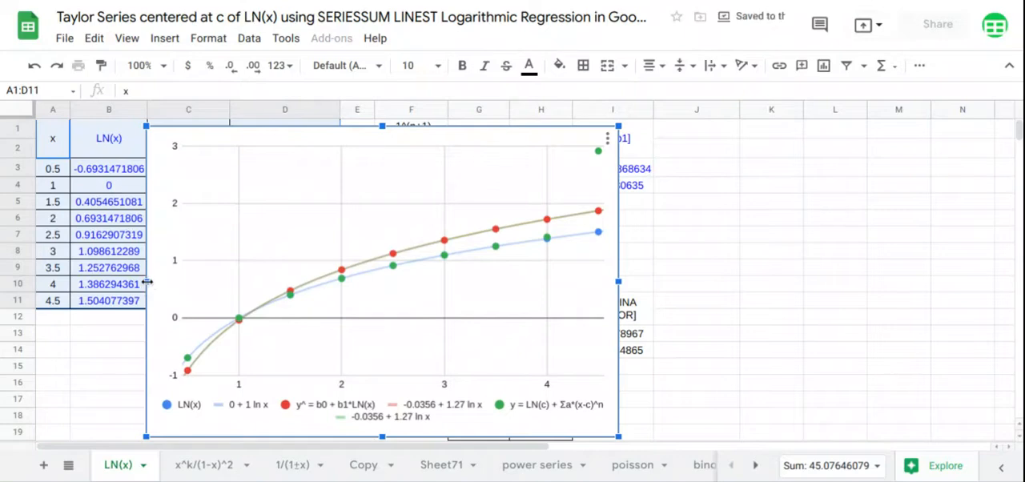
{"action": "left_click_drag", "start_coordinate": [147, 282], "coordinate": [275, 282]}
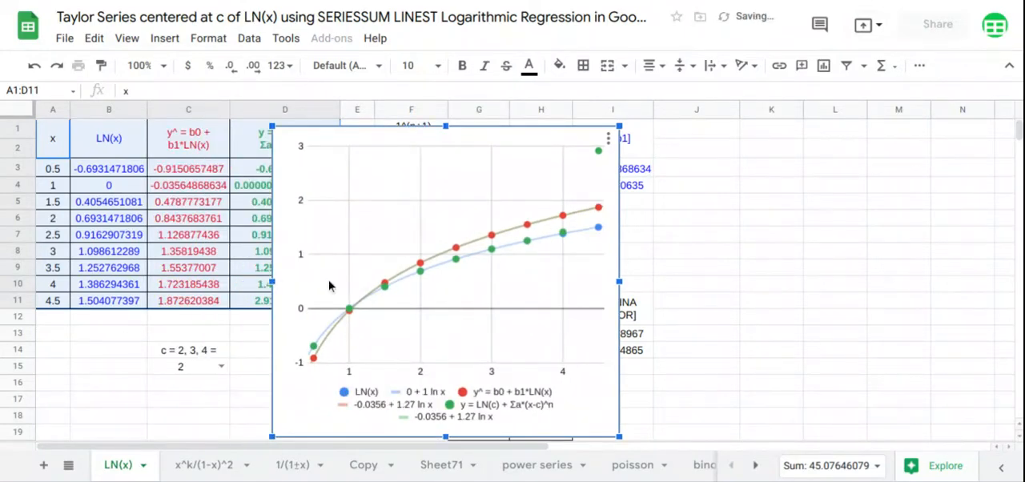
{"action": "left_click_drag", "start_coordinate": [365, 285], "coordinate": [659, 257]}
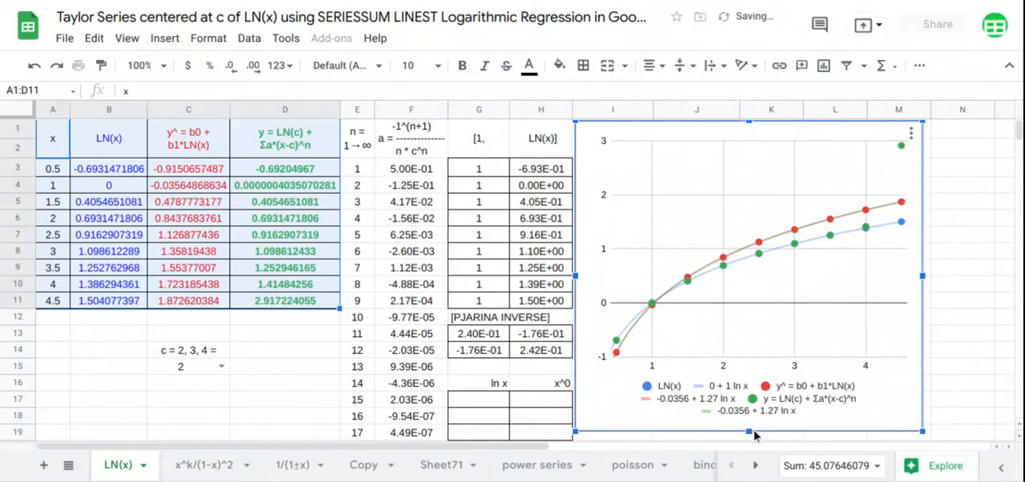
{"action": "left_click_drag", "start_coordinate": [749, 430], "coordinate": [748, 434]}
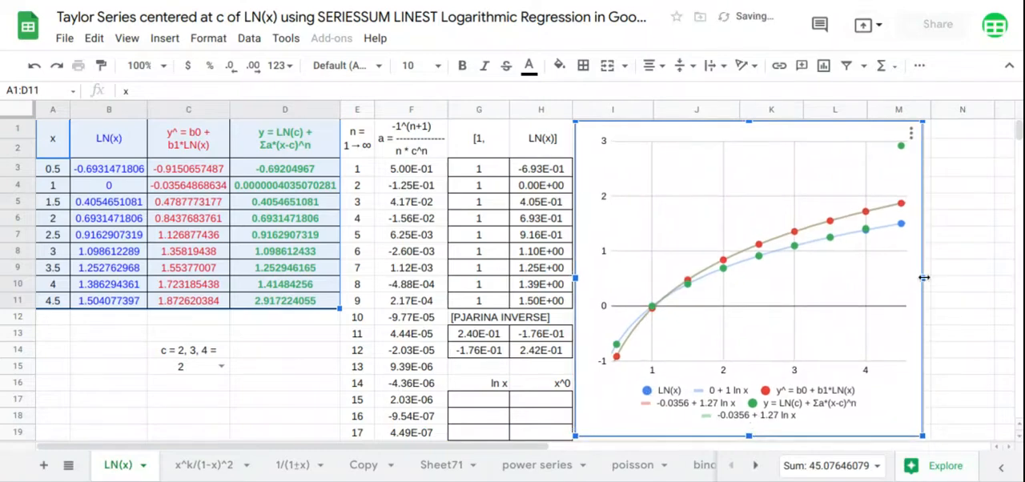
{"action": "left_click_drag", "start_coordinate": [937, 272], "coordinate": [1011, 273]}
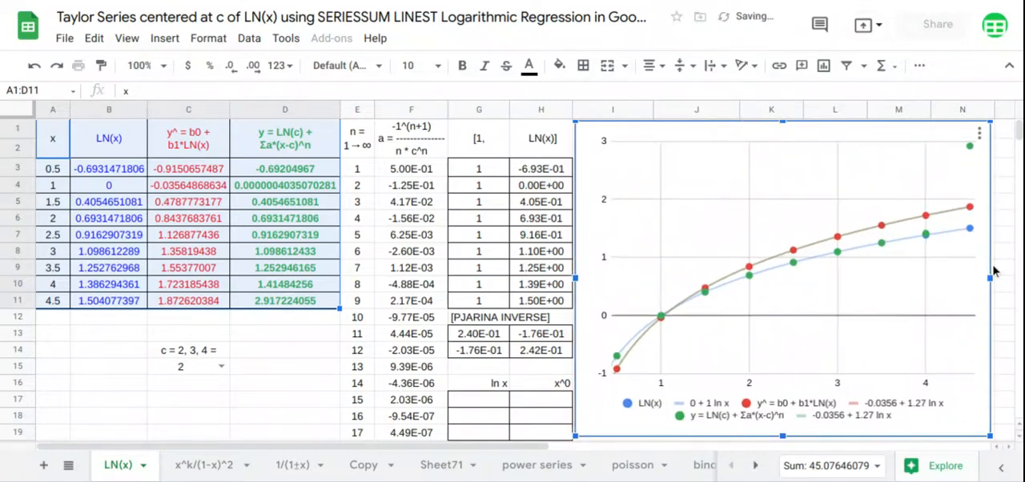
- Enter =LINEST(B3:B11,H3:H11) in G17 to get the logarithmic regression coefficients of the LN(x) values
{"action": "left_click", "coordinate": [499, 410]}
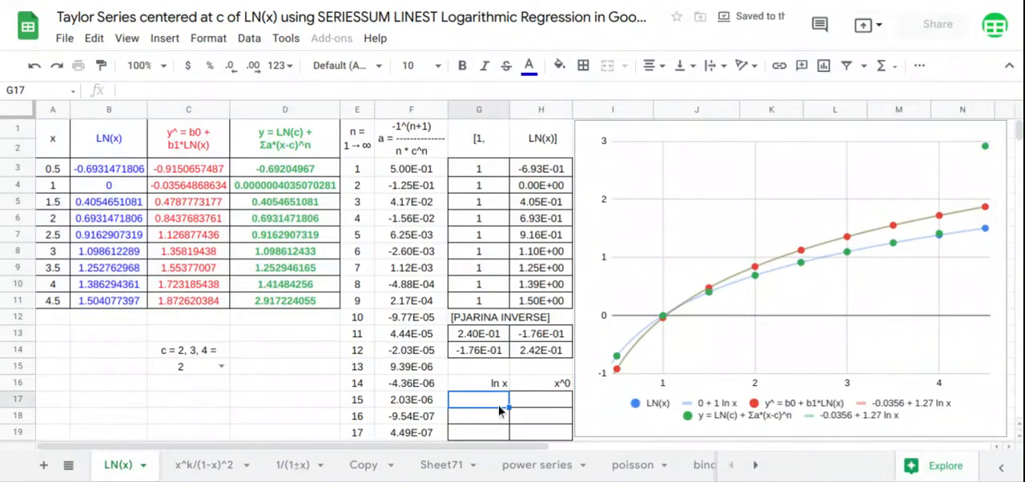
{"action": "type", "text": "=LINEST("}
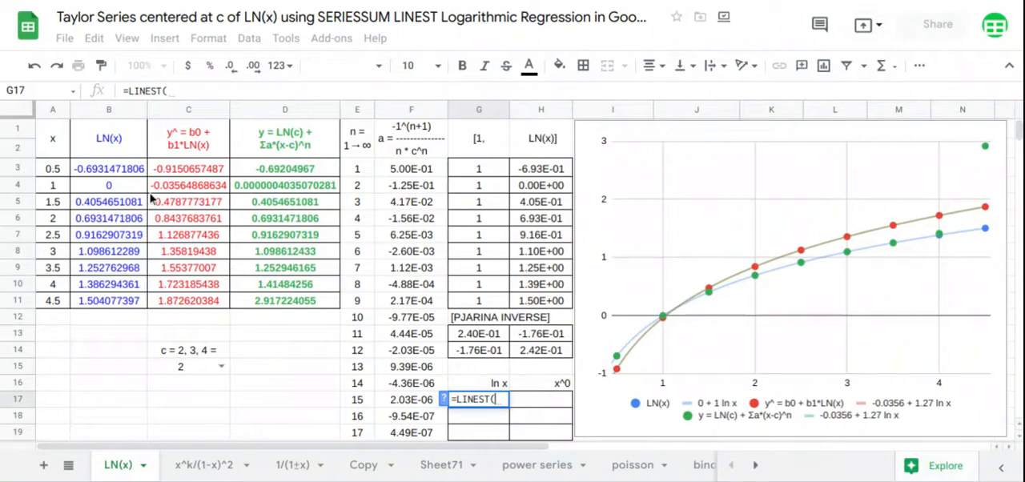
{"action": "left_click_drag", "start_coordinate": [122, 171], "coordinate": [116, 305]}
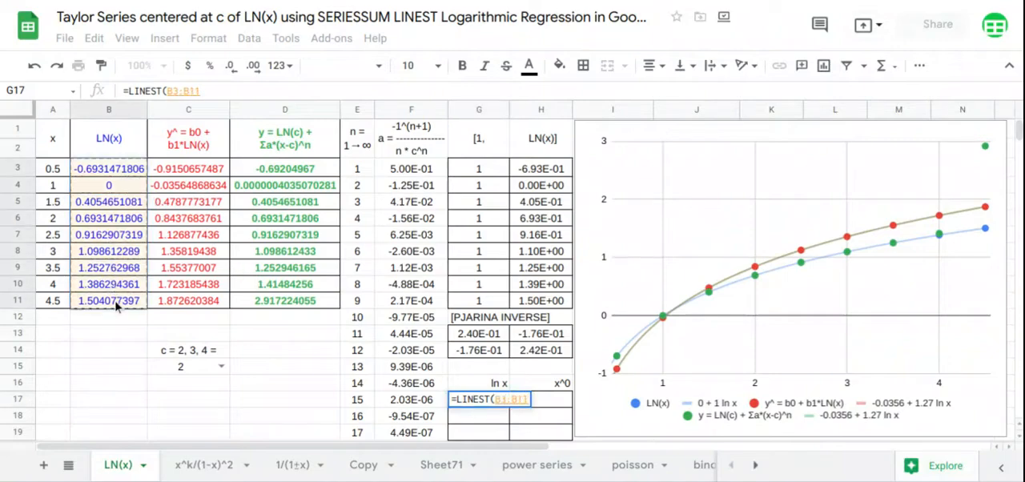
{"action": "type", "text": ","}
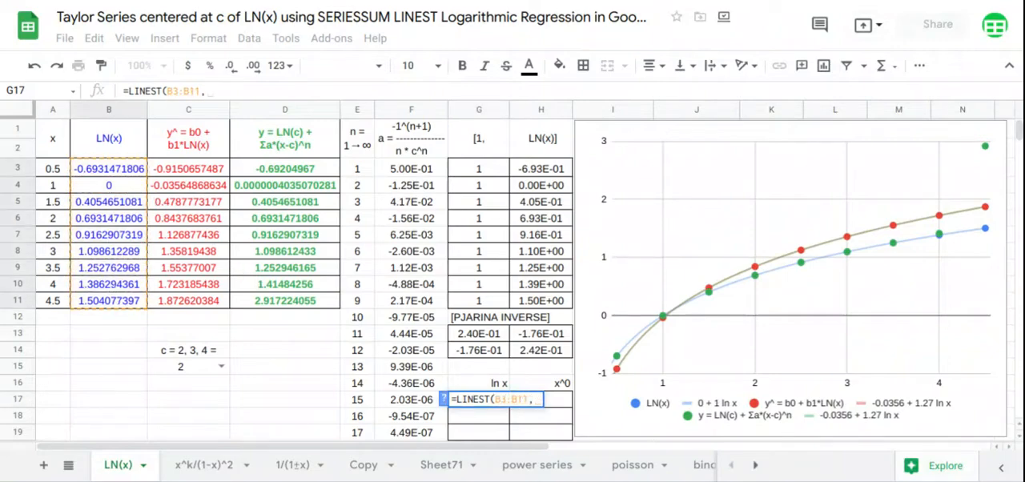
{"action": "left_click_drag", "start_coordinate": [534, 170], "coordinate": [544, 299]}
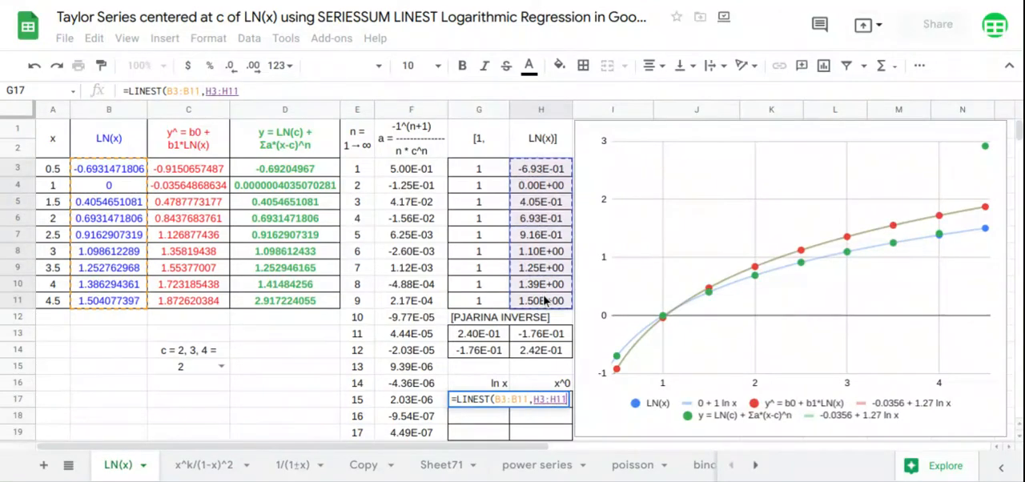
{"action": "key", "text": "Return"}
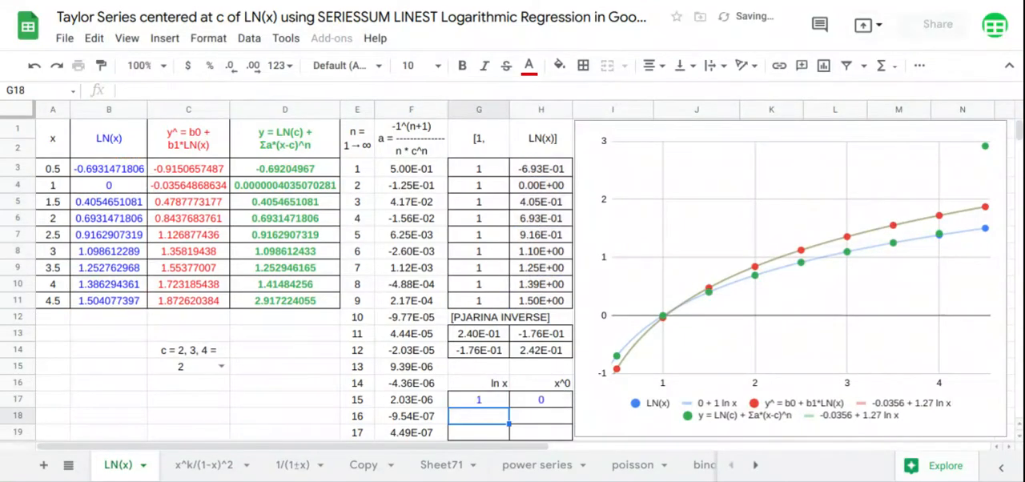
- Enter =LINEST(C3:C11,H3:H11) in G18 to get the logarithmic regression coefficients of the y^ values
{"action": "type", "text": "="}
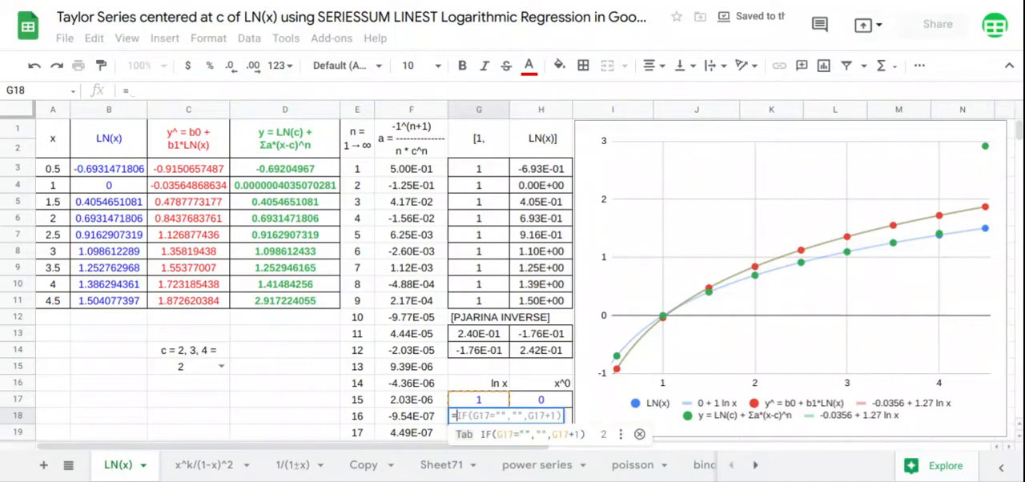
{"action": "type", "text": "LIN"}
{"action": "key", "text": "Tab"}
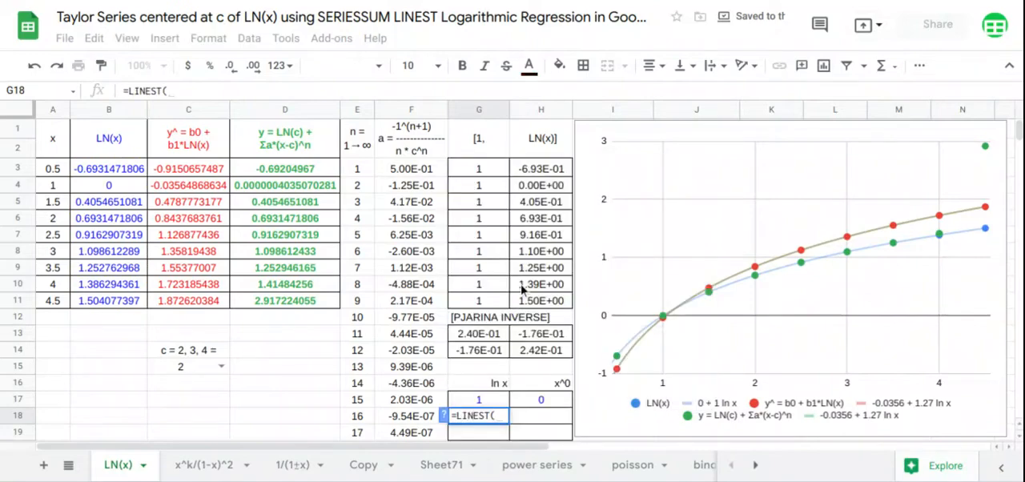
{"action": "left_click_drag", "start_coordinate": [218, 176], "coordinate": [220, 306]}
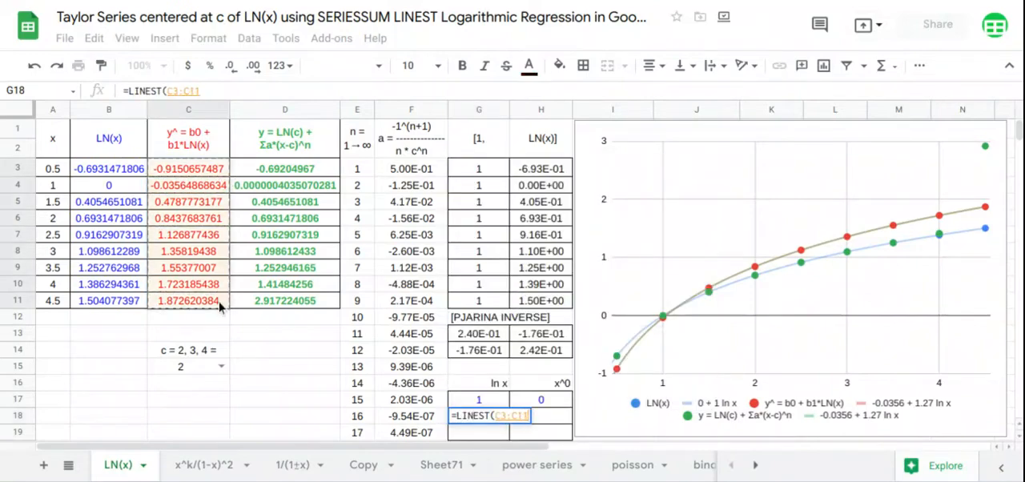
{"action": "type", "text": ","}
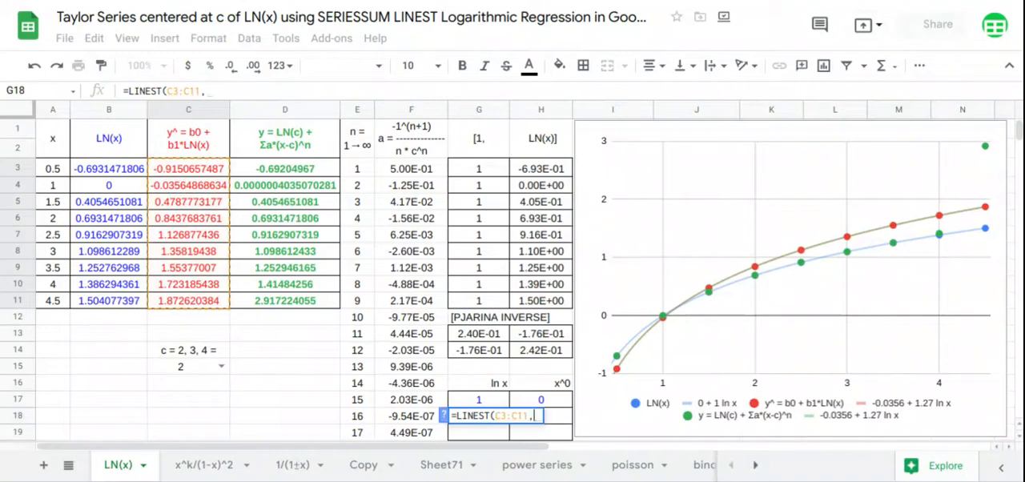
{"action": "left_click_drag", "start_coordinate": [541, 172], "coordinate": [533, 314]}
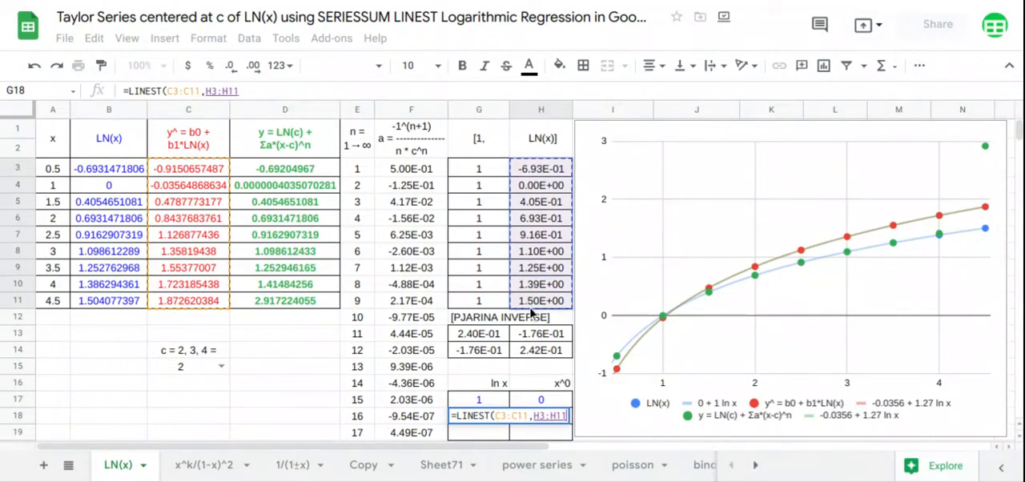
{"action": "key", "text": "Return"}
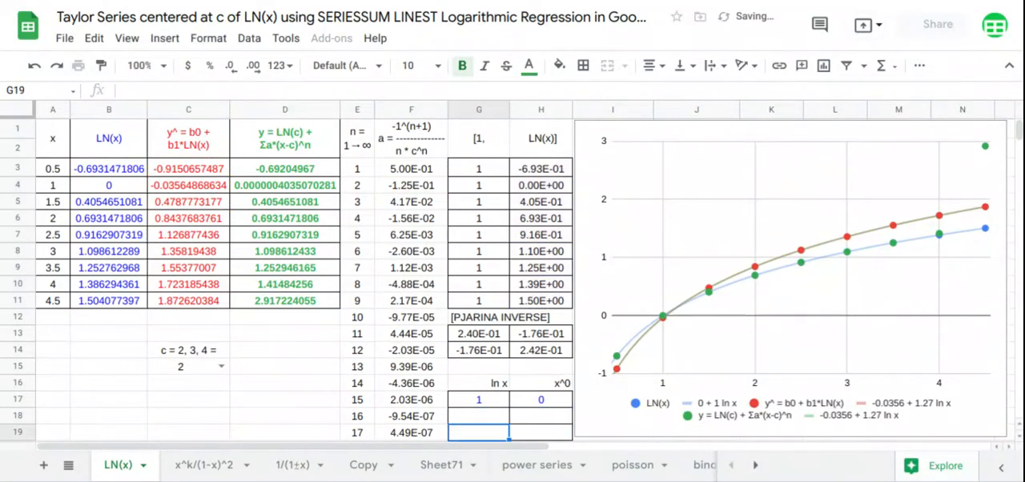
- Enter =LINEST(D3:D11,H3:H11) in G19 for the Taylor series values and compare the coefficients in G17:H19 with the chart's trendline equations
{"action": "type", "text": "=LINEST("}
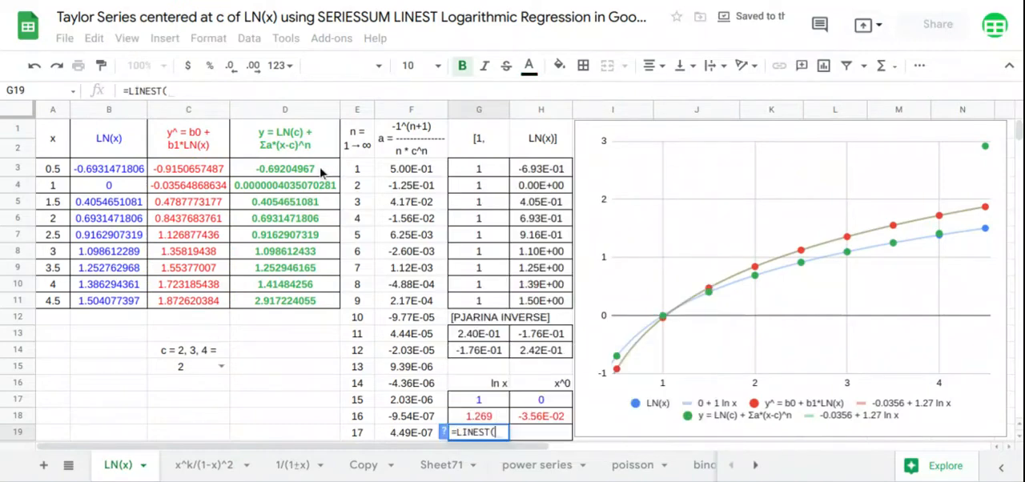
{"action": "left_click_drag", "start_coordinate": [323, 173], "coordinate": [312, 301]}
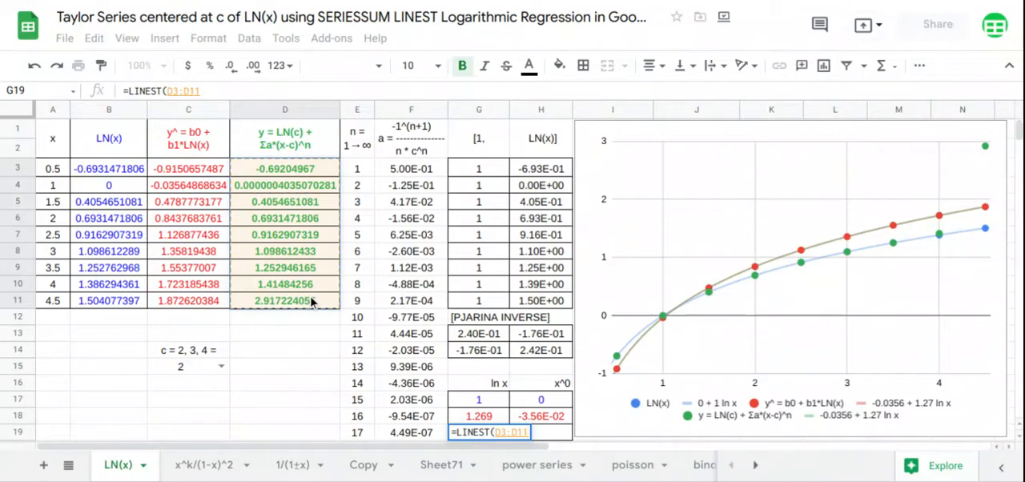
{"action": "type", "text": ","}
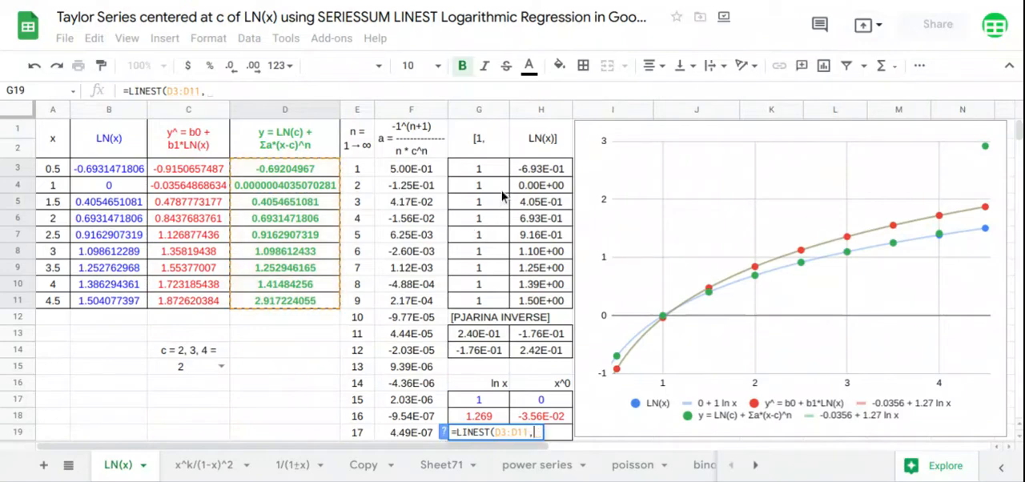
{"action": "left_click_drag", "start_coordinate": [533, 172], "coordinate": [539, 303]}
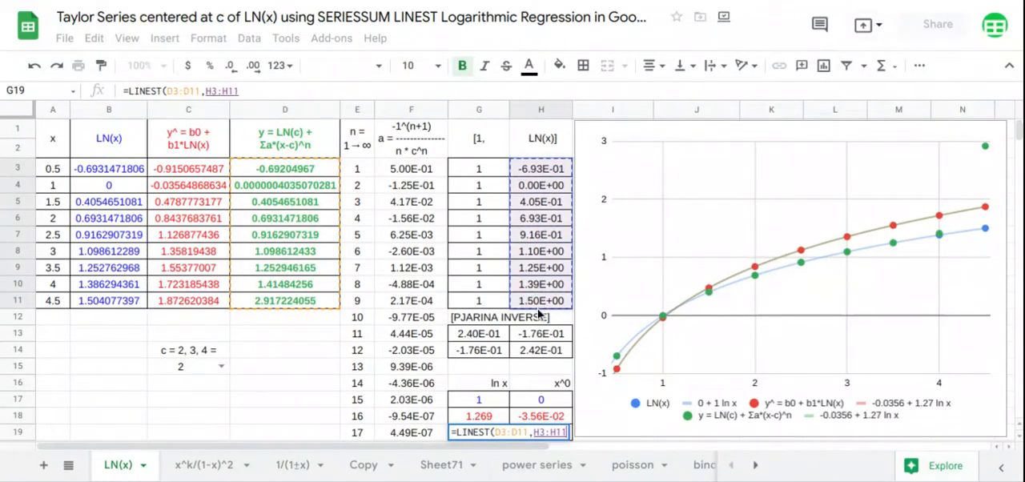
{"action": "key", "text": "Return"}
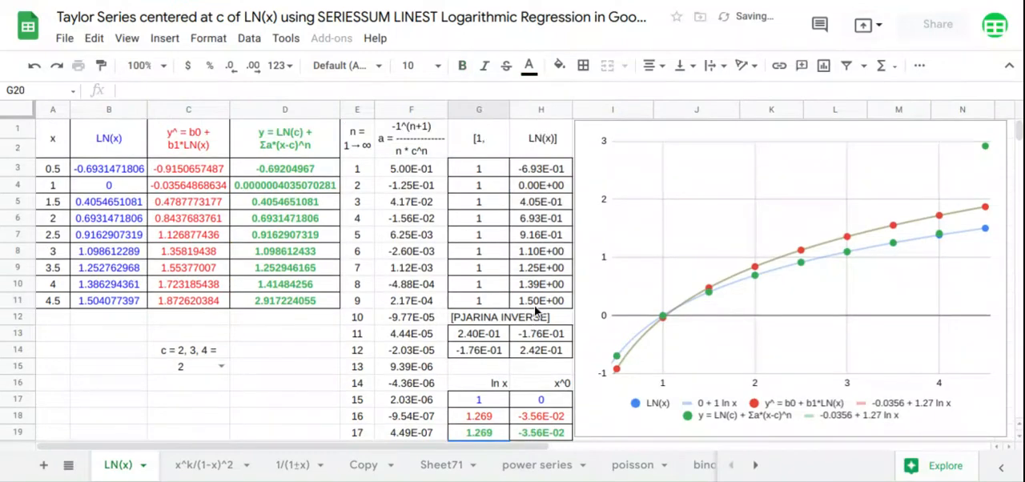
{"action": "left_click_drag", "start_coordinate": [562, 401], "coordinate": [558, 435]}
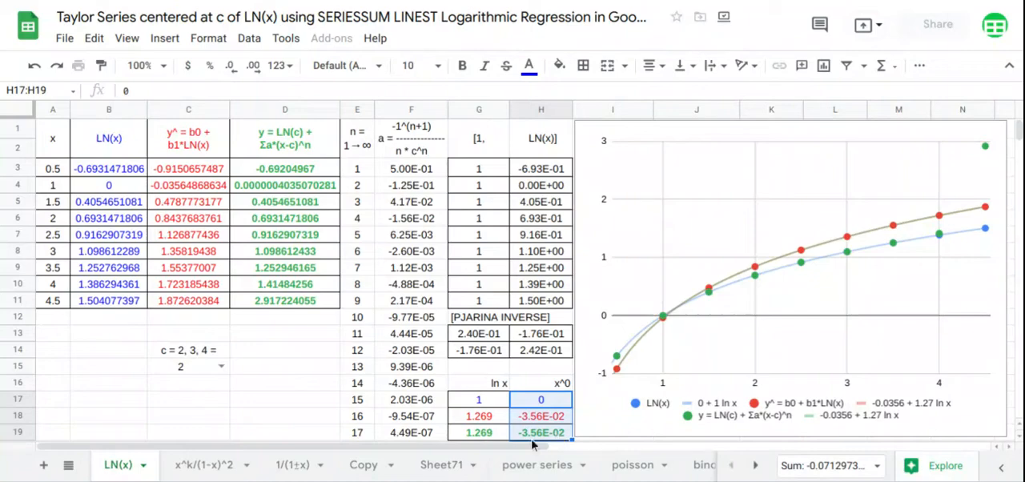
{"action": "left_click_drag", "start_coordinate": [504, 401], "coordinate": [509, 436]}
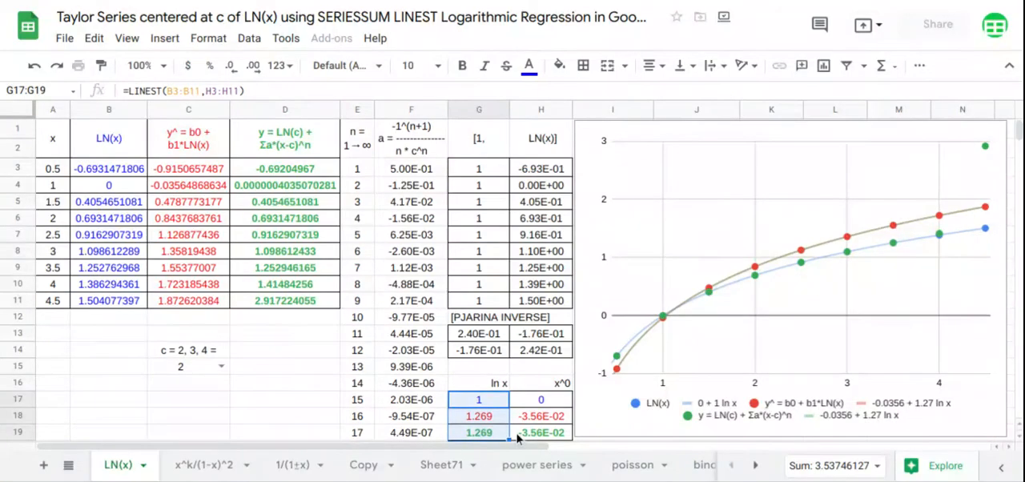
- Set c in C15 to 3 and compare the LINEST coefficients in G17:H19 with the chart's trendline equations
{"action": "left_click", "coordinate": [220, 367]}
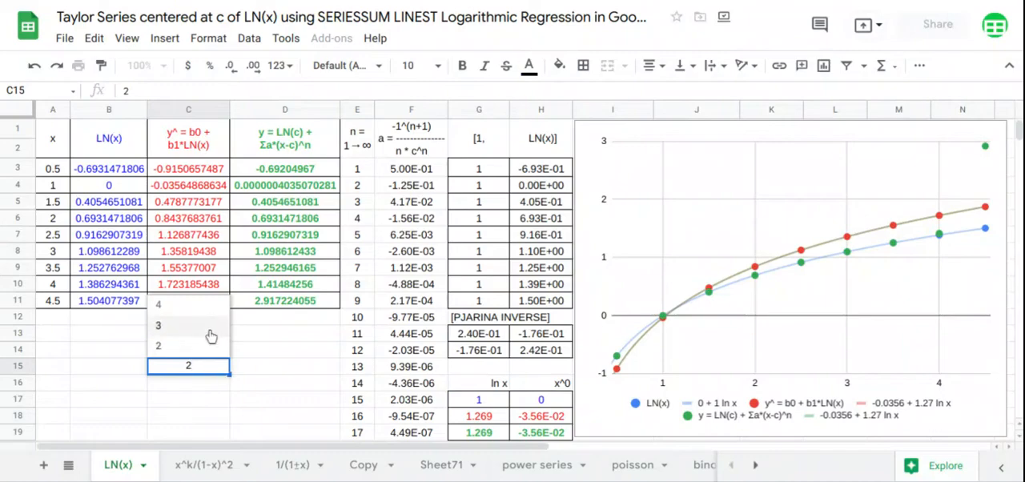
{"action": "left_click", "coordinate": [211, 335]}
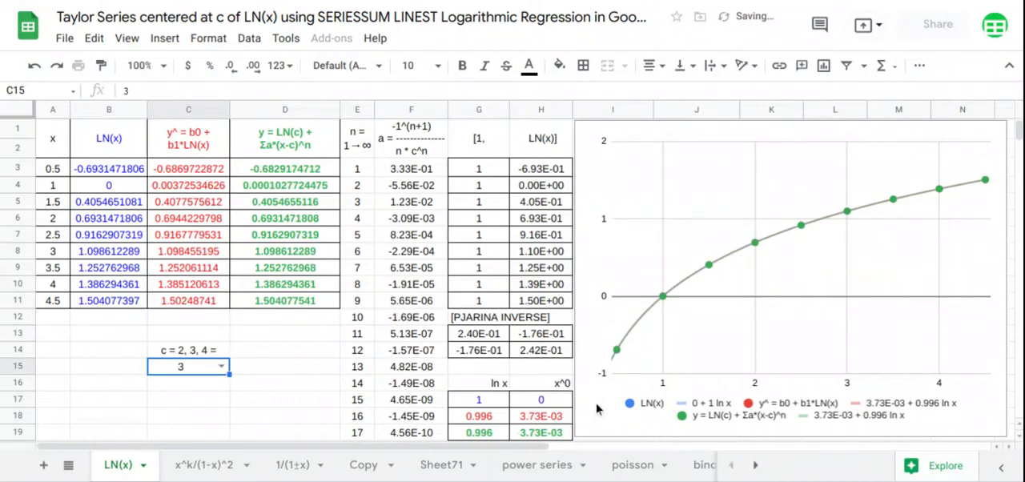
{"action": "left_click_drag", "start_coordinate": [562, 402], "coordinate": [562, 437]}
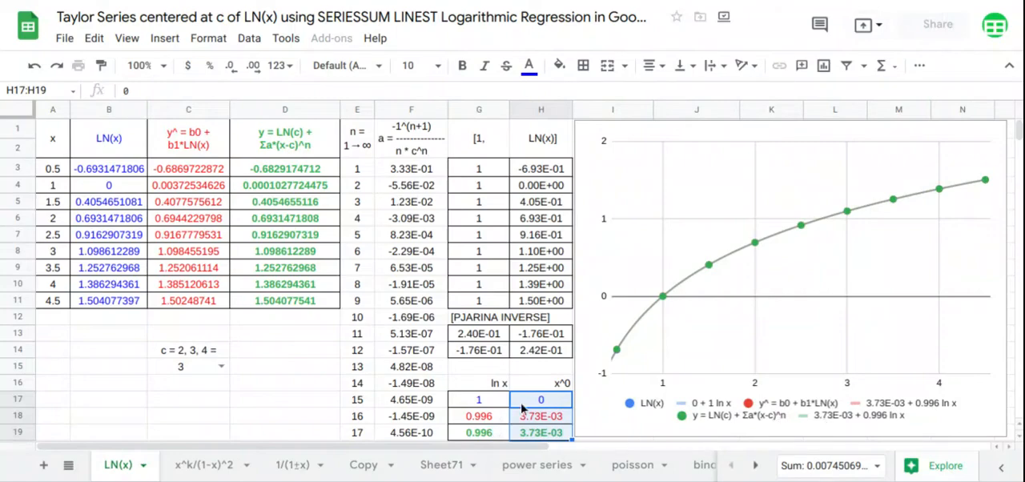
{"action": "left_click_drag", "start_coordinate": [499, 407], "coordinate": [503, 433]}
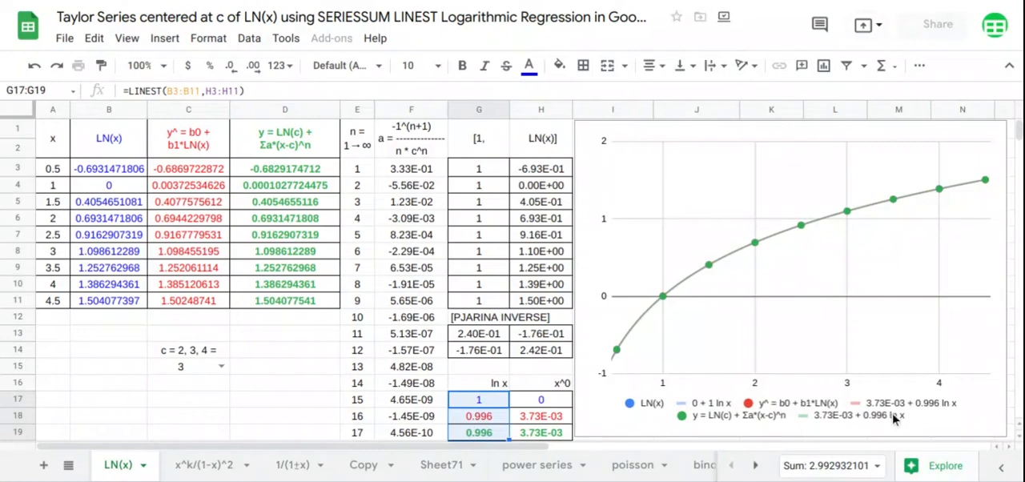
- Set c in C15 to 4 and compare the LINEST coefficients in G17:H19 with the chart's trendline equations
{"action": "left_click", "coordinate": [221, 366]}
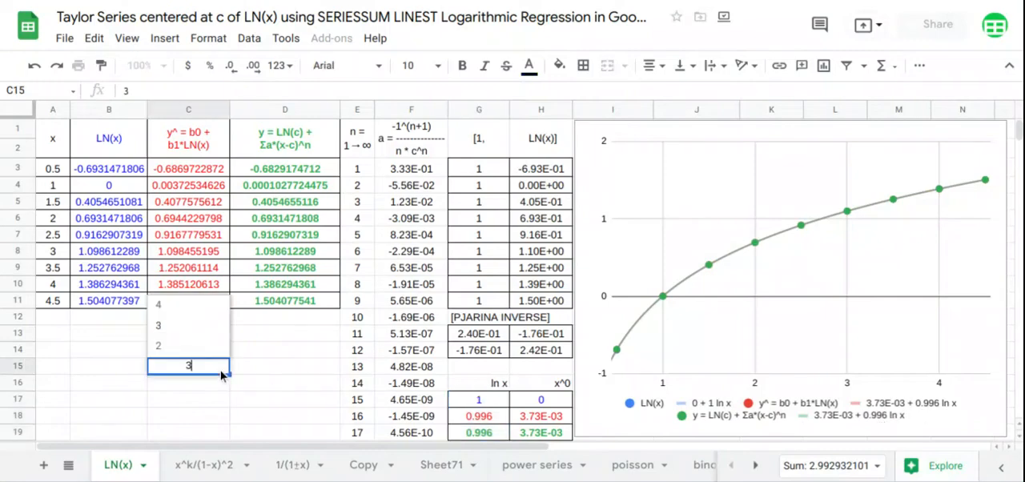
{"action": "left_click", "coordinate": [212, 308]}
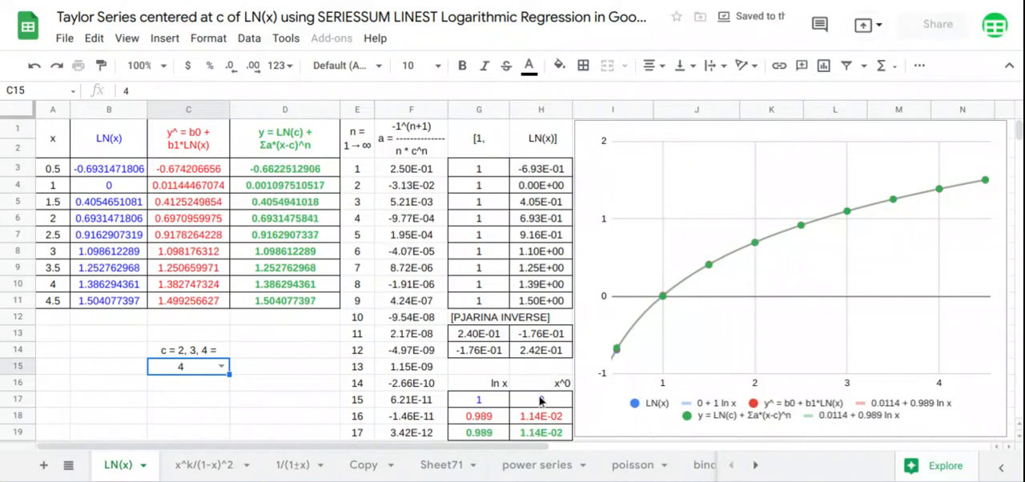
{"action": "left_click_drag", "start_coordinate": [540, 400], "coordinate": [543, 435]}
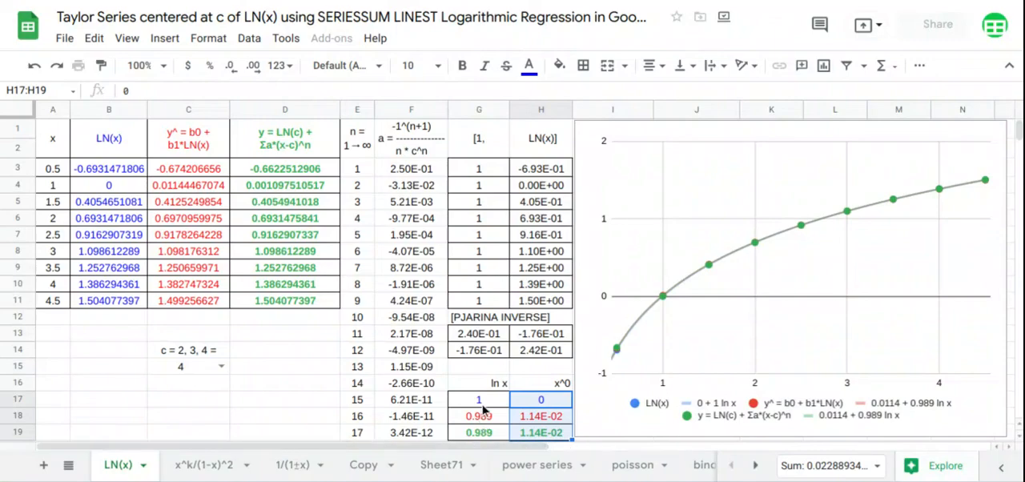
{"action": "left_click_drag", "start_coordinate": [485, 408], "coordinate": [485, 442]}
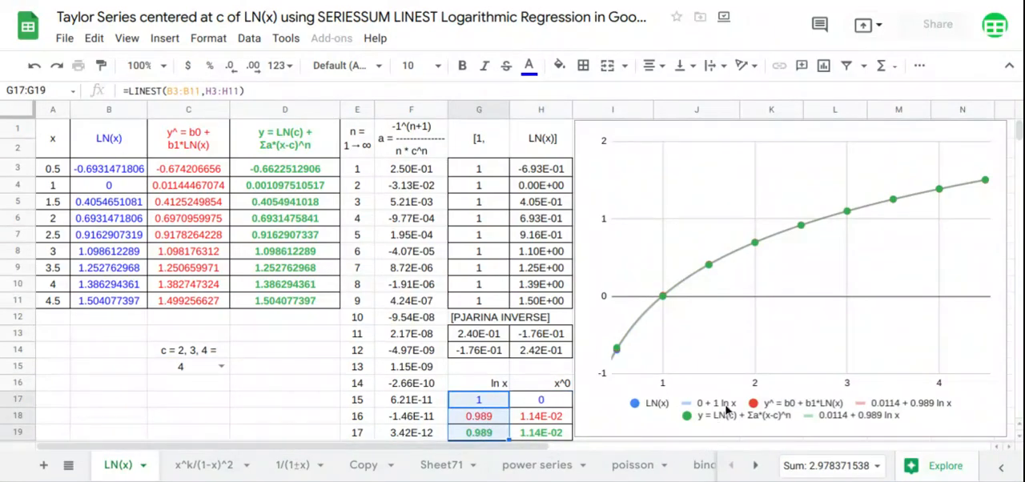